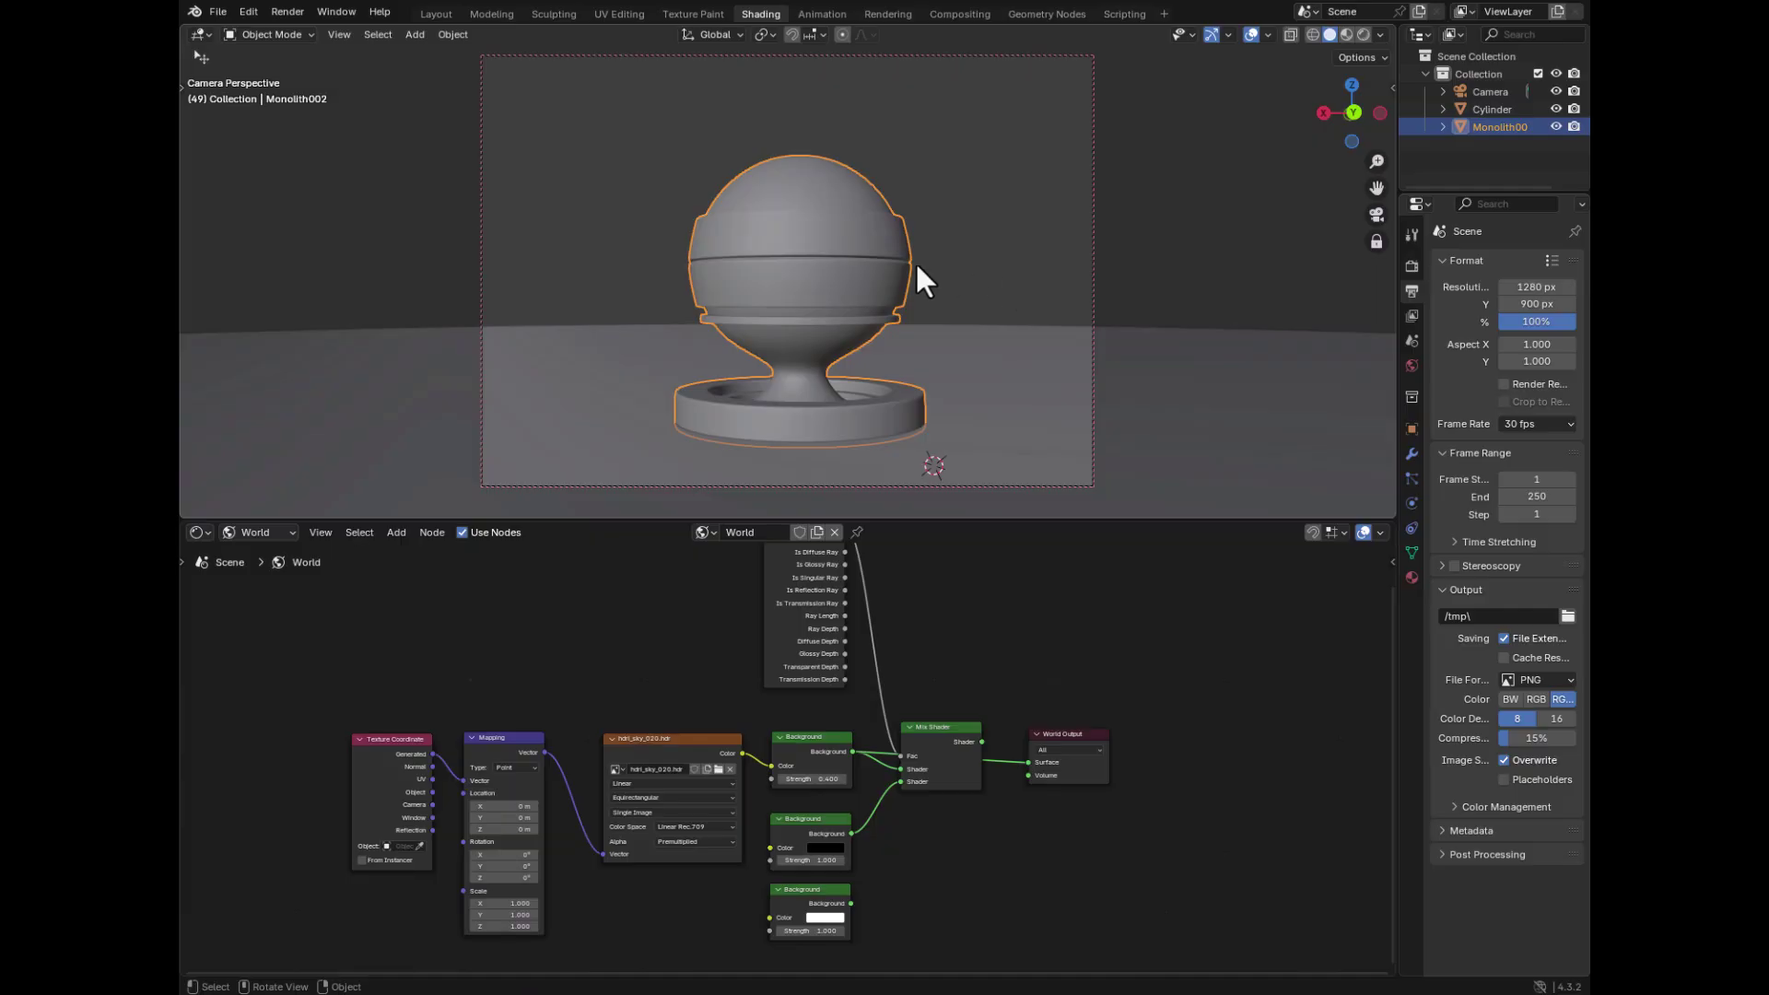
- Select the pedestal object Monolith002, leaving the ground cylinder unselected
left_click(996, 216)
left_click(783, 242)
left_click(999, 365)
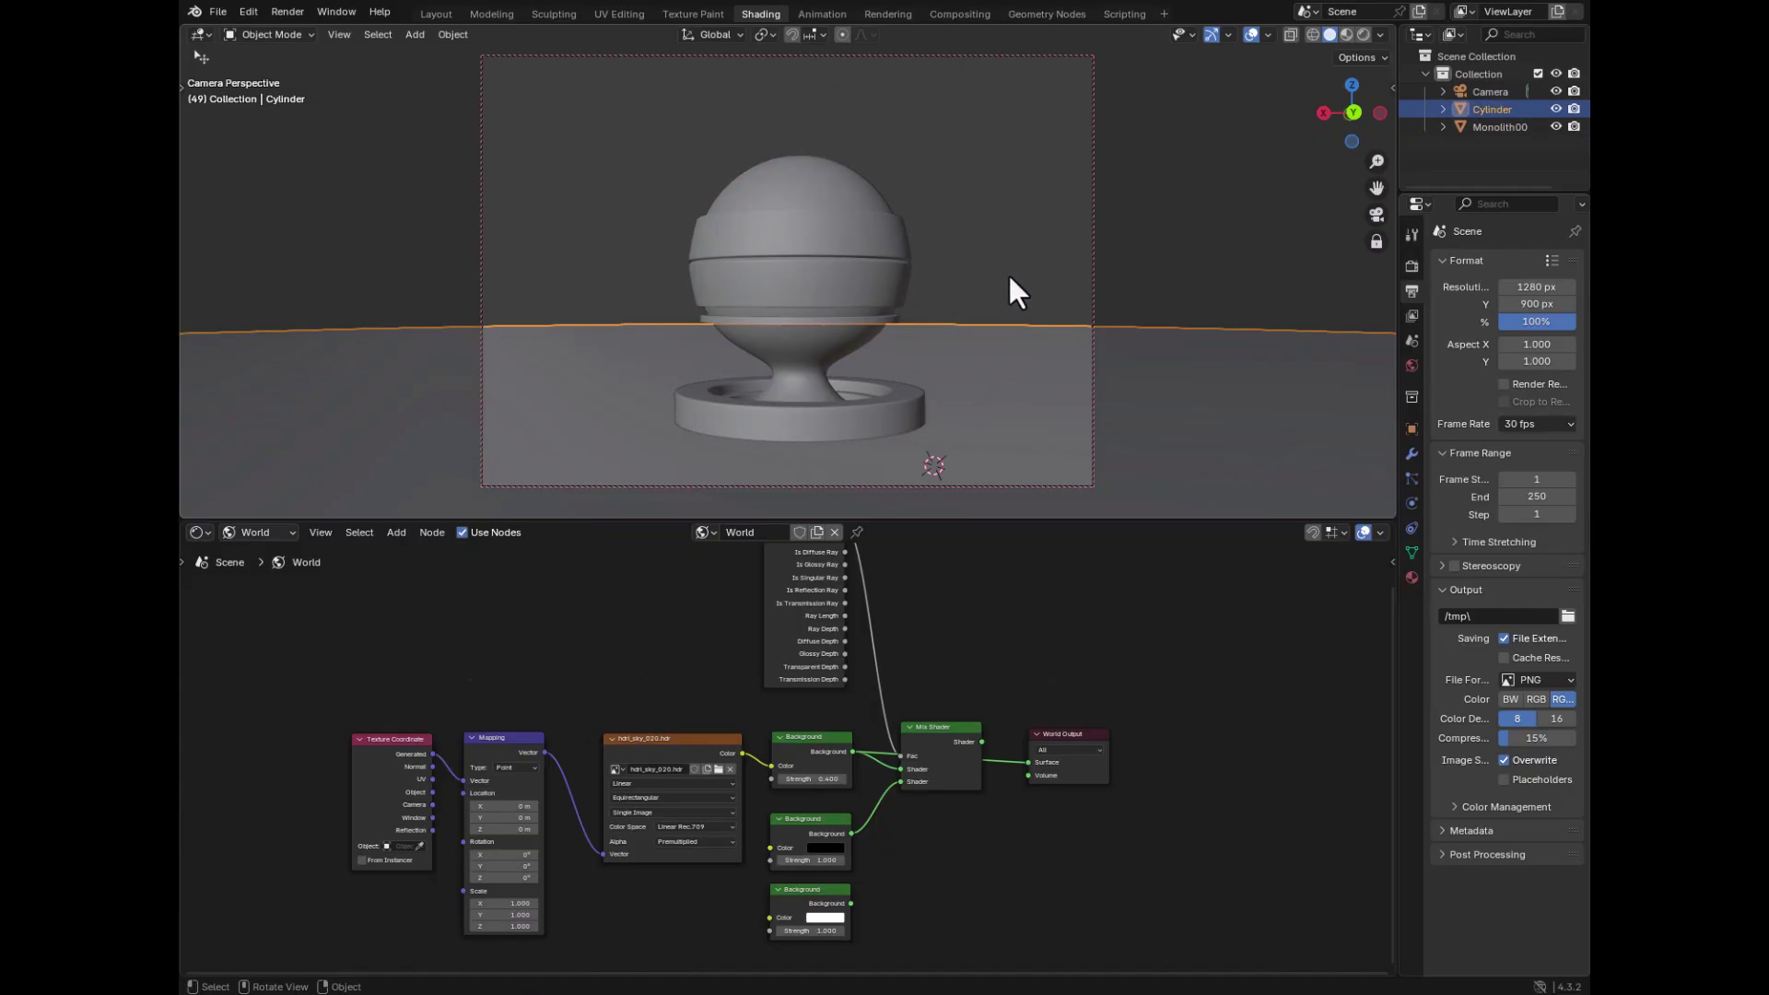
left_click(958, 135)
left_click(824, 269)
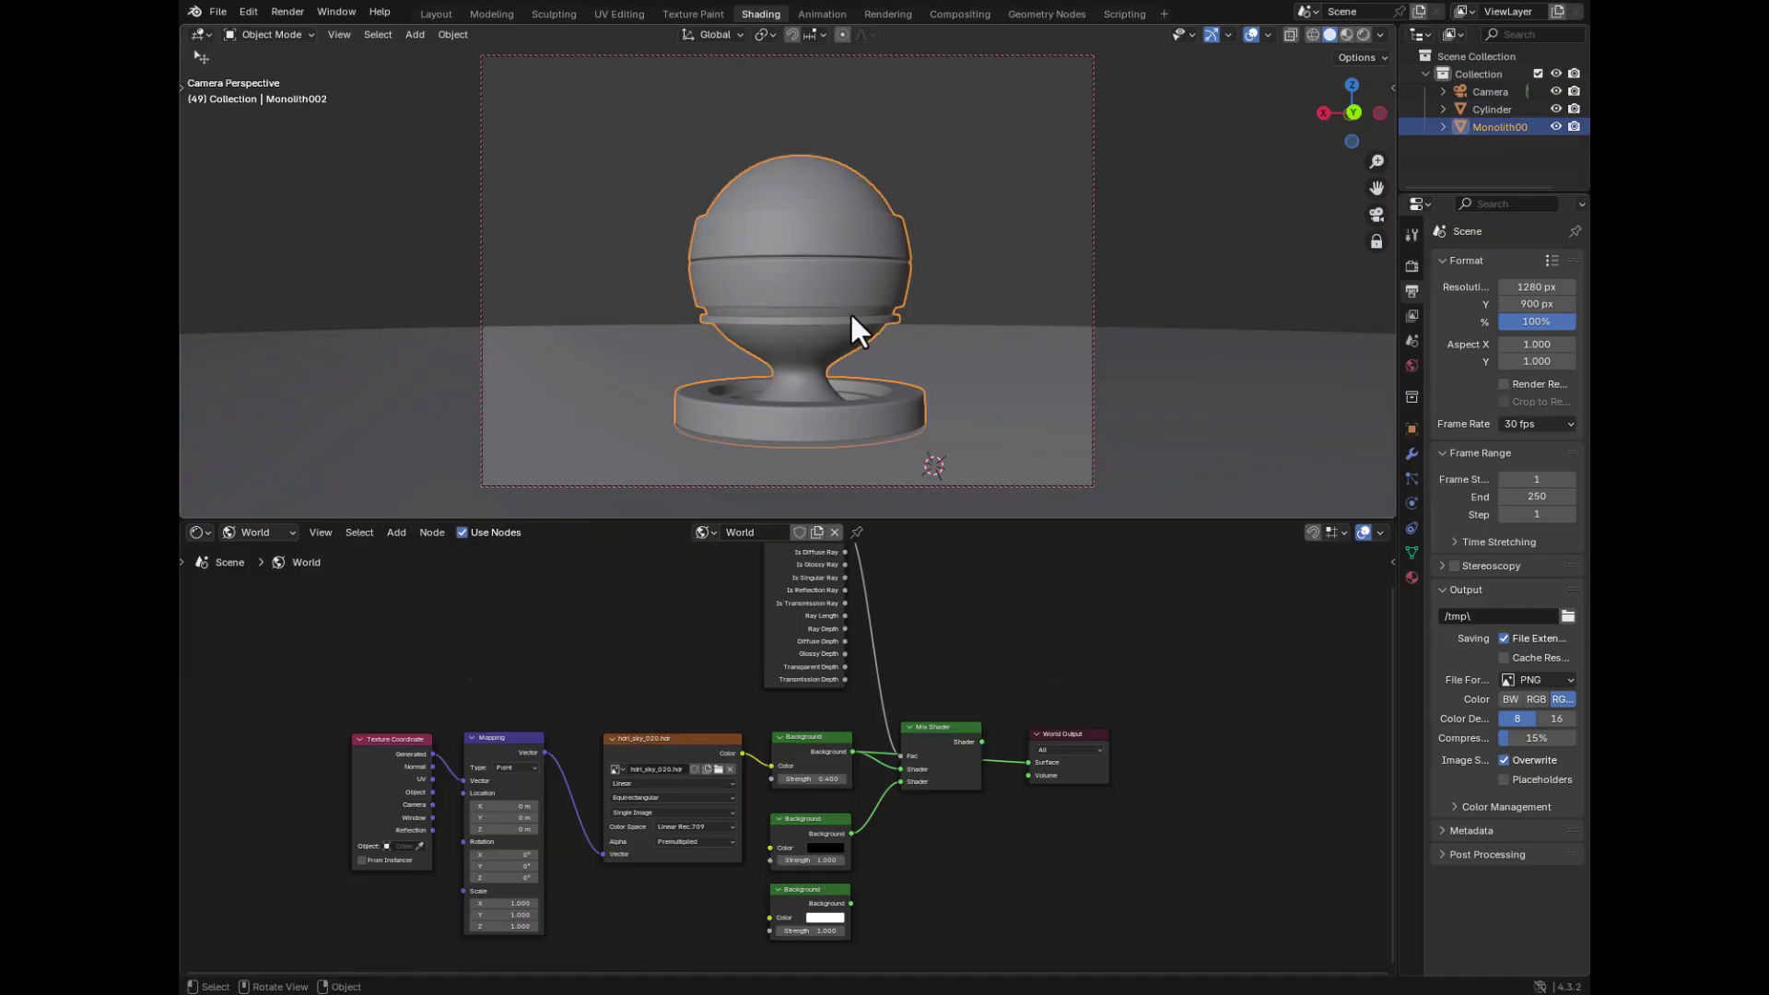
- Set the node editor to Object and frame MyMaterial's Principled BSDF and Material Output
left_click(255, 535)
left_click(265, 573)
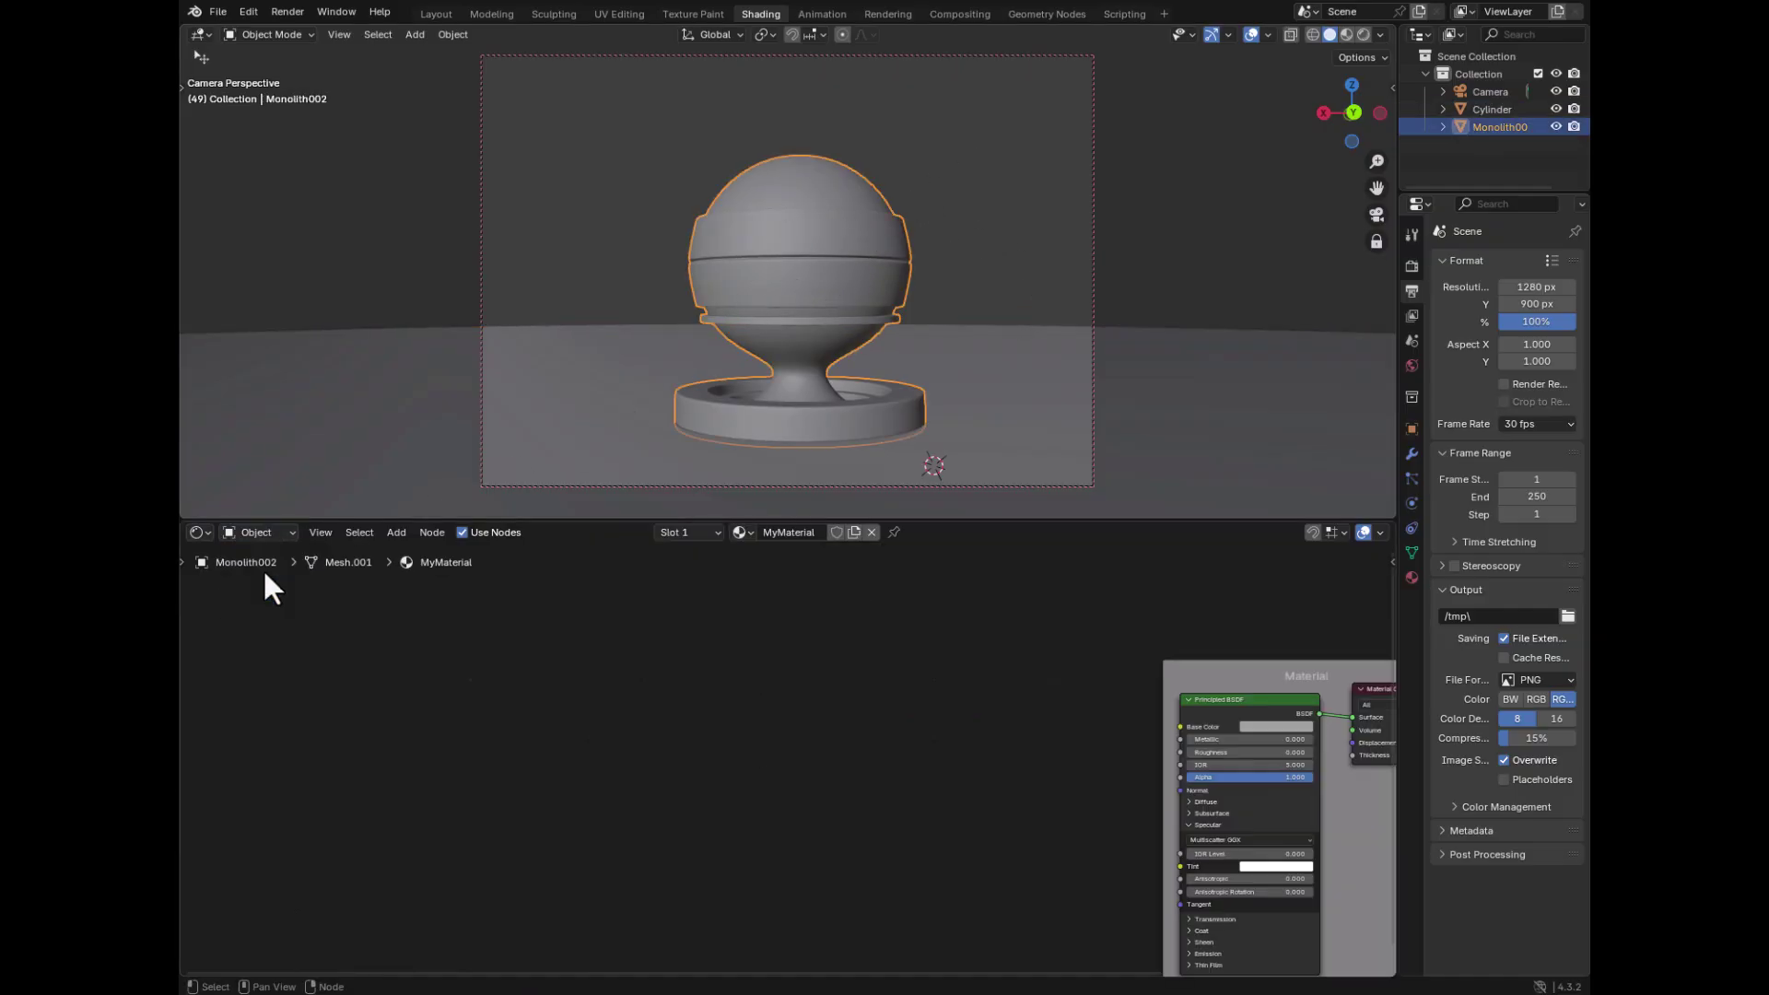
middle_click_drag(1175, 787, 771, 731)
scroll(870, 654, "up", 3)
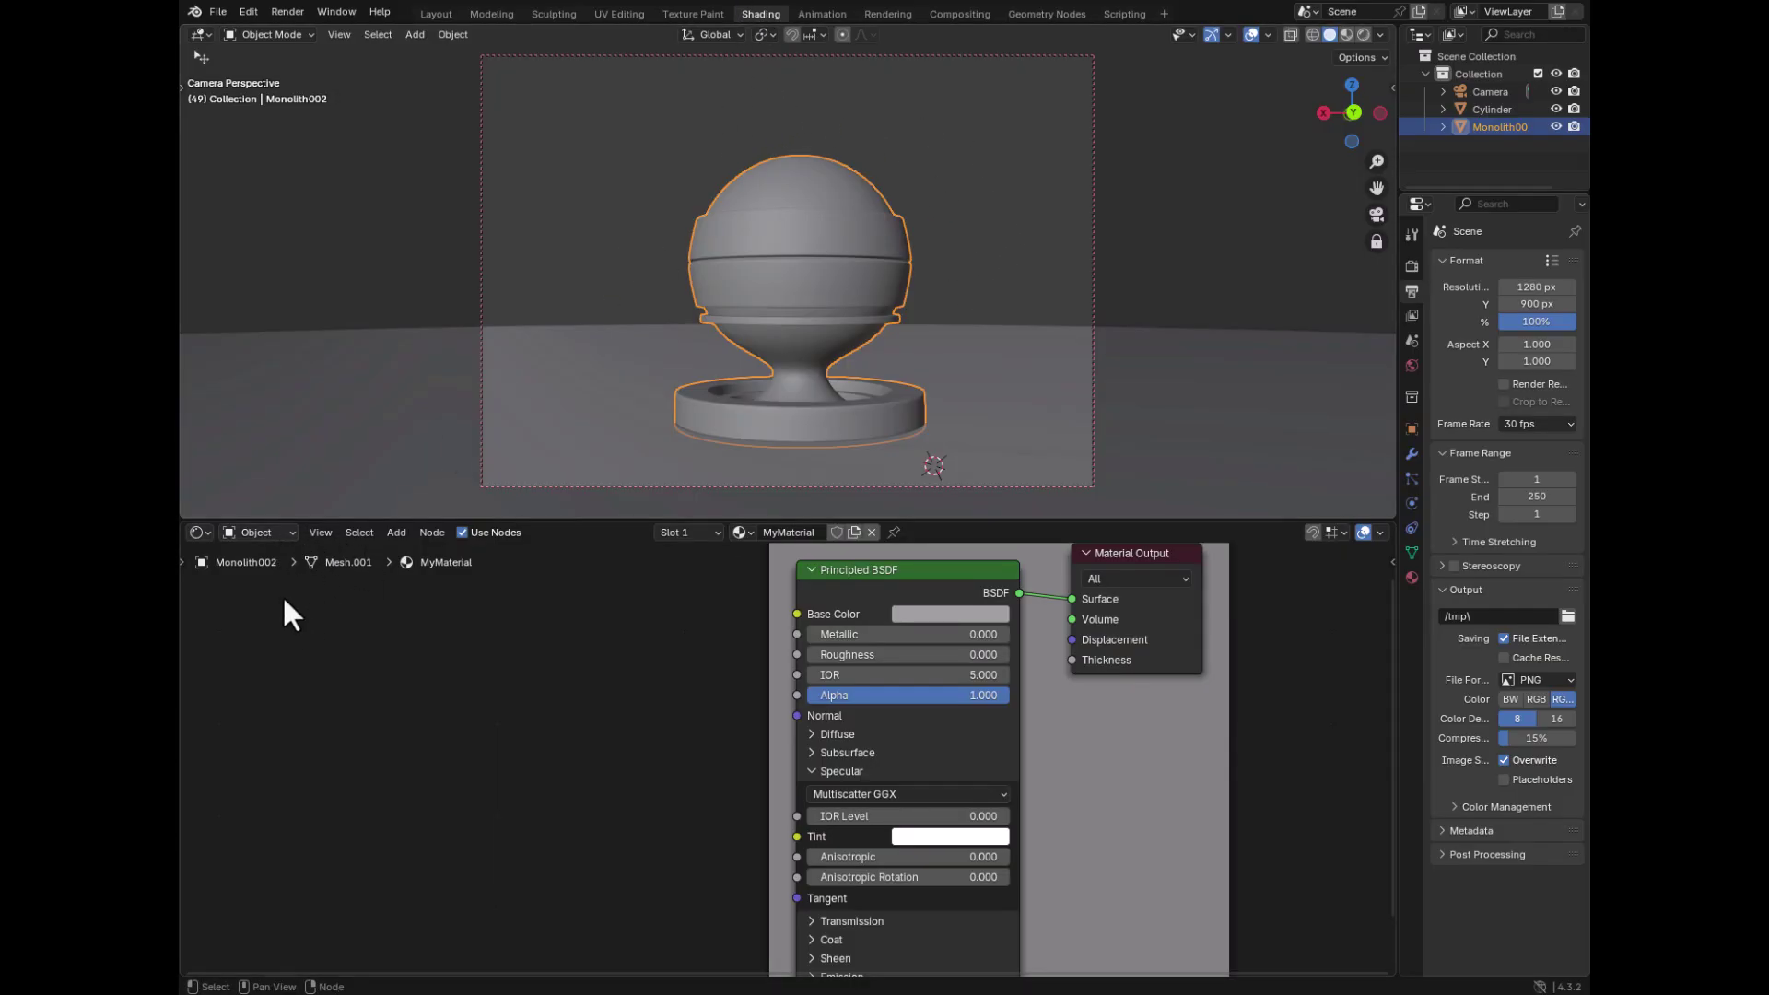
- Switch to the World node tree, link the lower white Background to World Output Surface, and enable Rendered shading
left_click(256, 532)
left_click(251, 593)
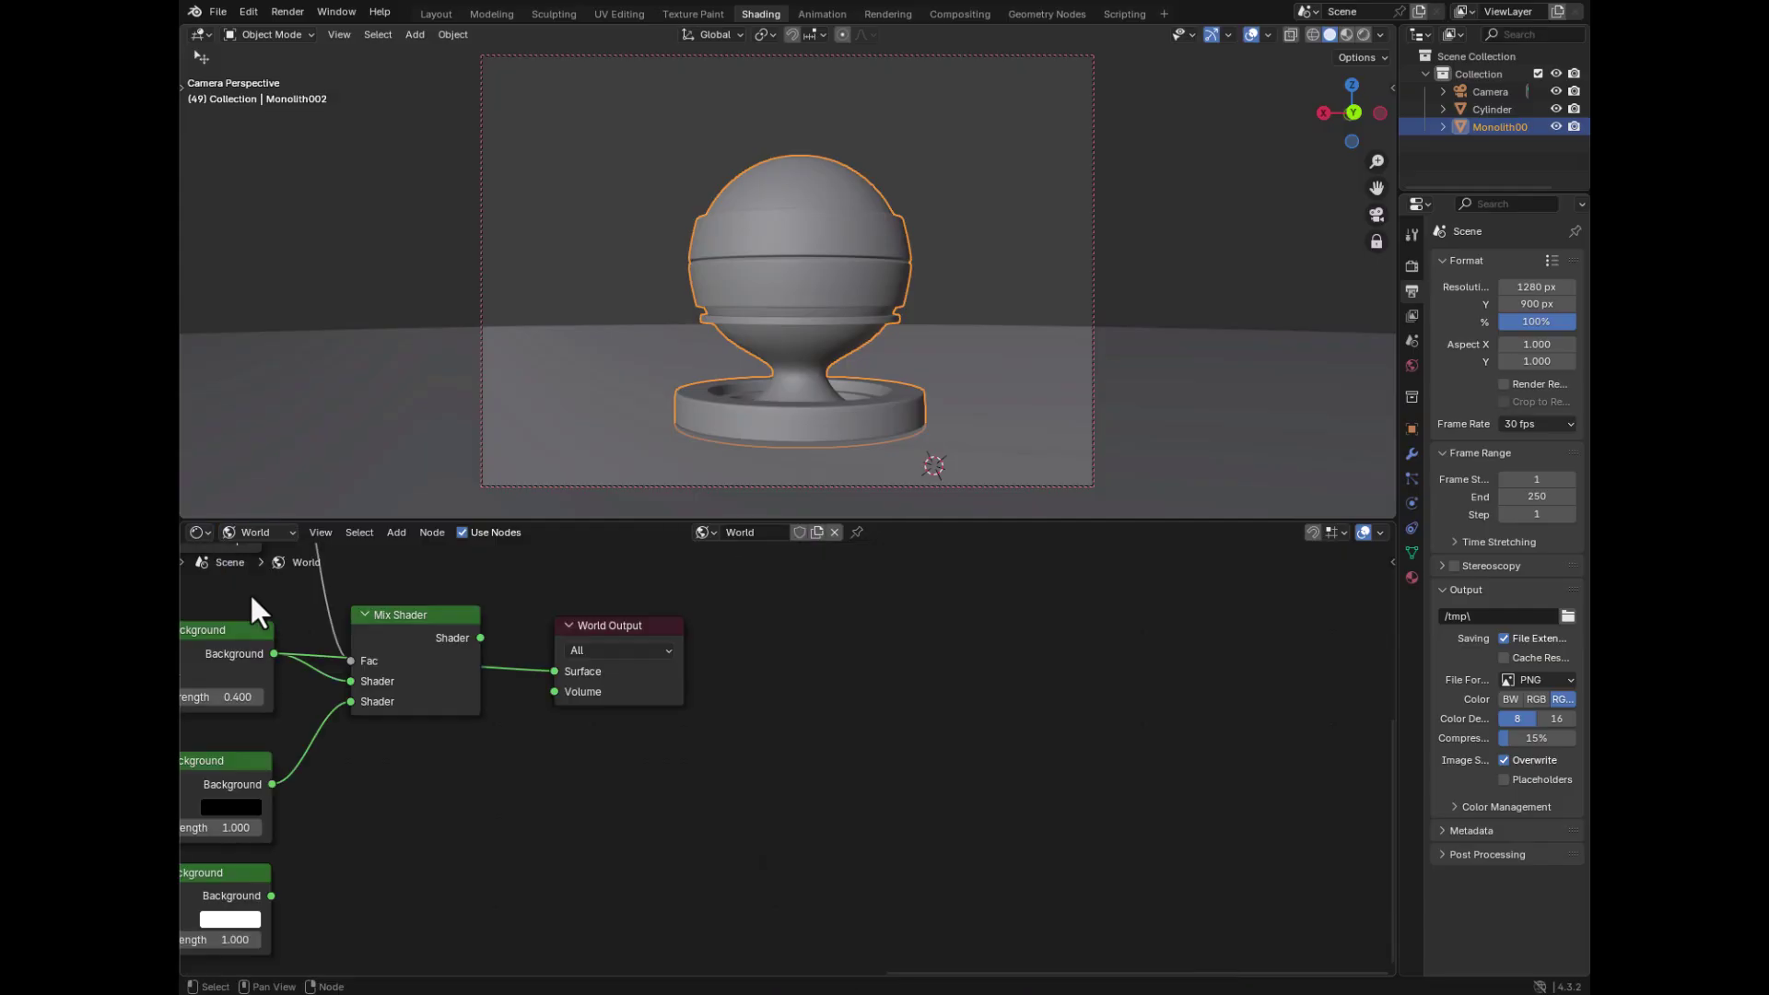
scroll(646, 770, "down", 3)
middle_click_drag(603, 789, 1010, 682)
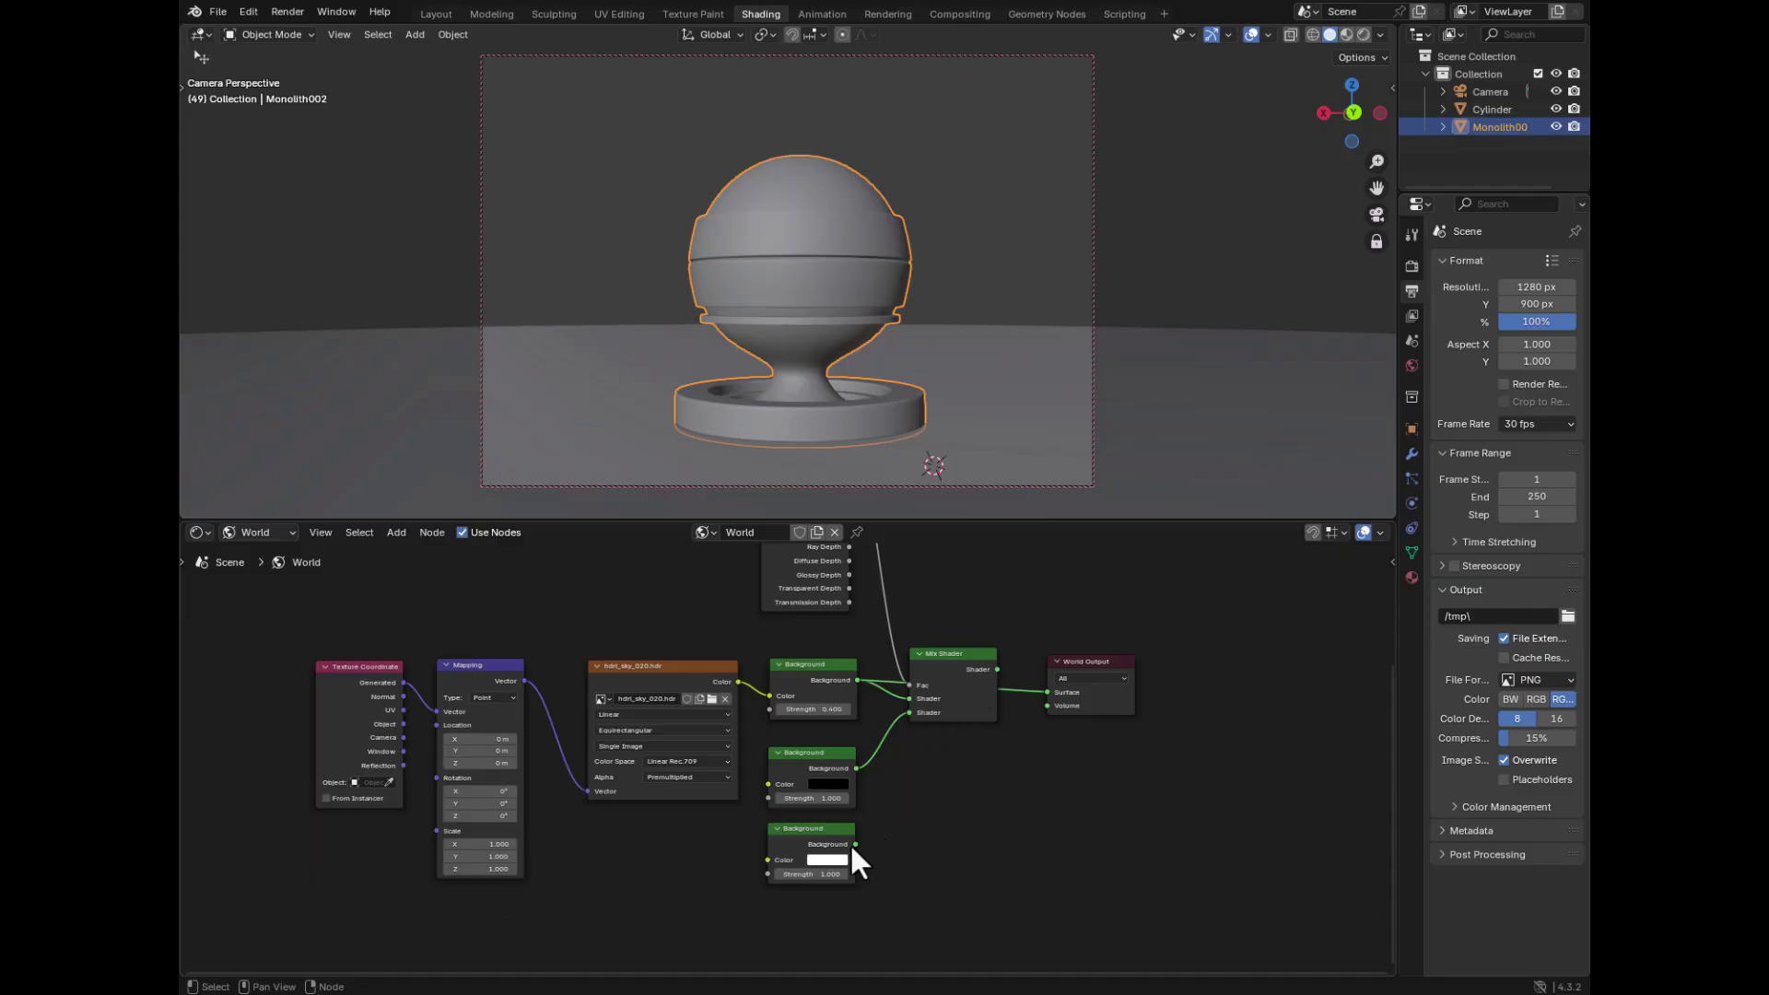
left_click_drag(856, 844, 1049, 692)
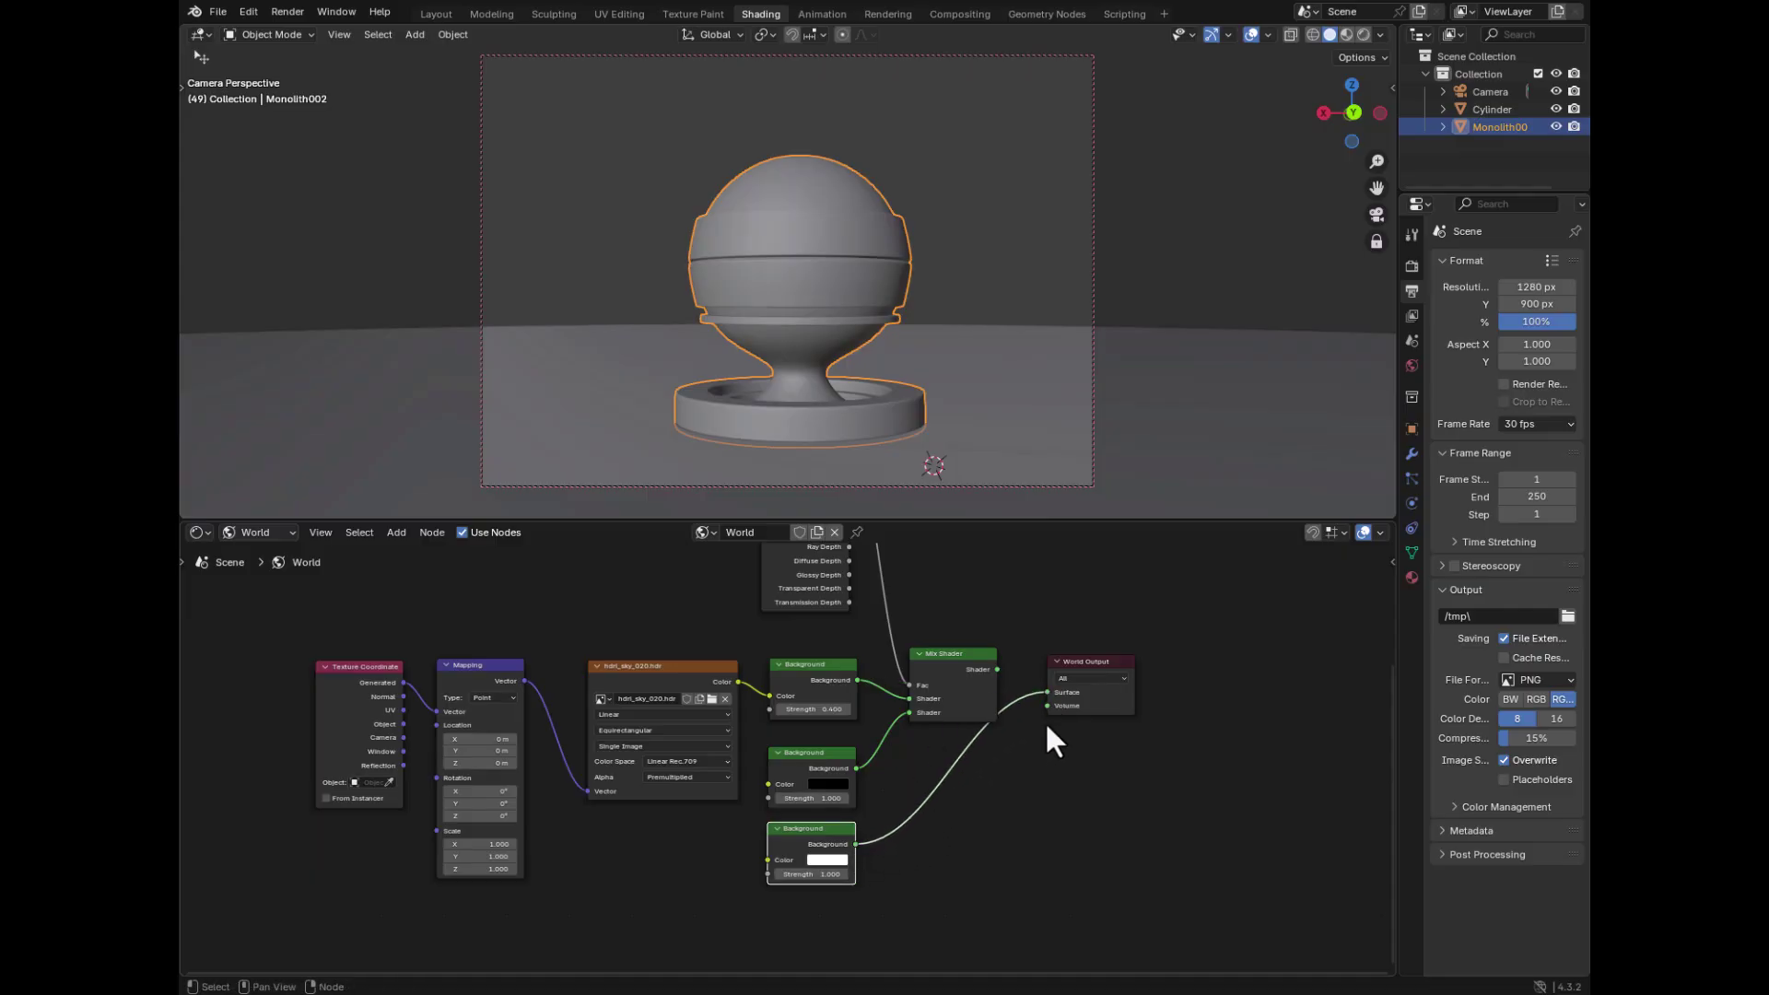
left_click(1363, 30)
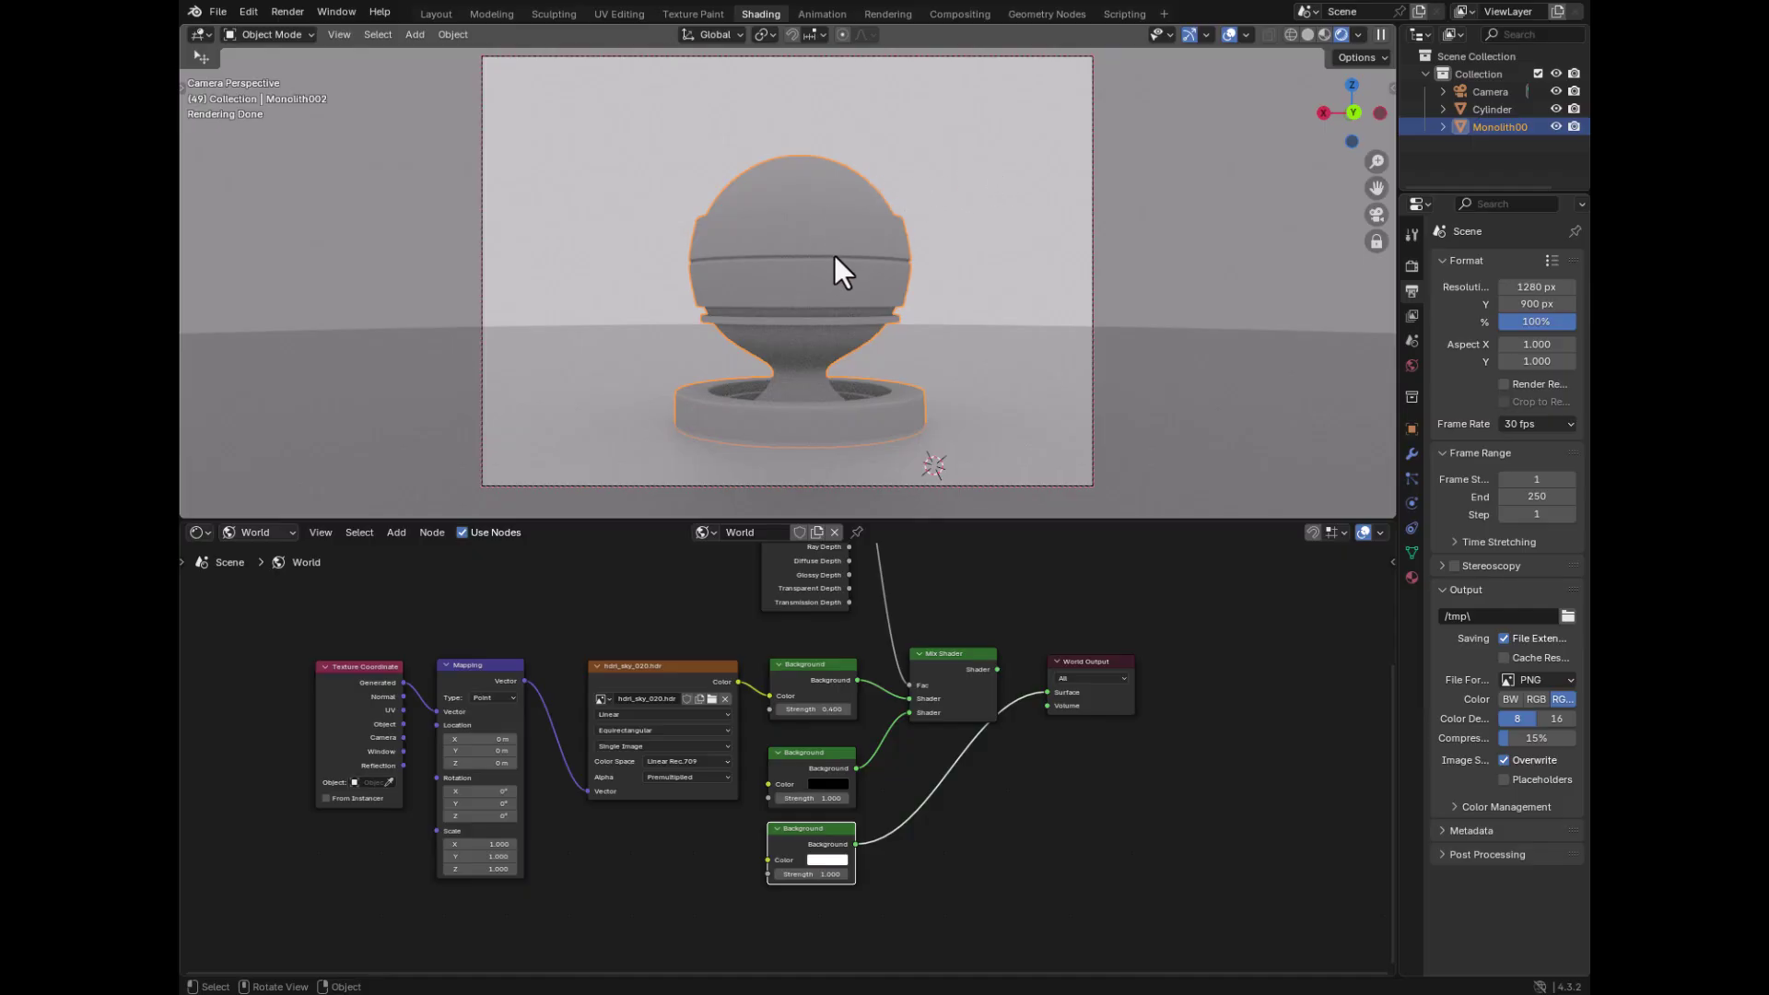
mouse_move(815, 260)
middle_mouse_down()
mouse_move(798, 306)
mouse_move(819, 302)
mouse_move(815, 254)
middle_mouse_up()
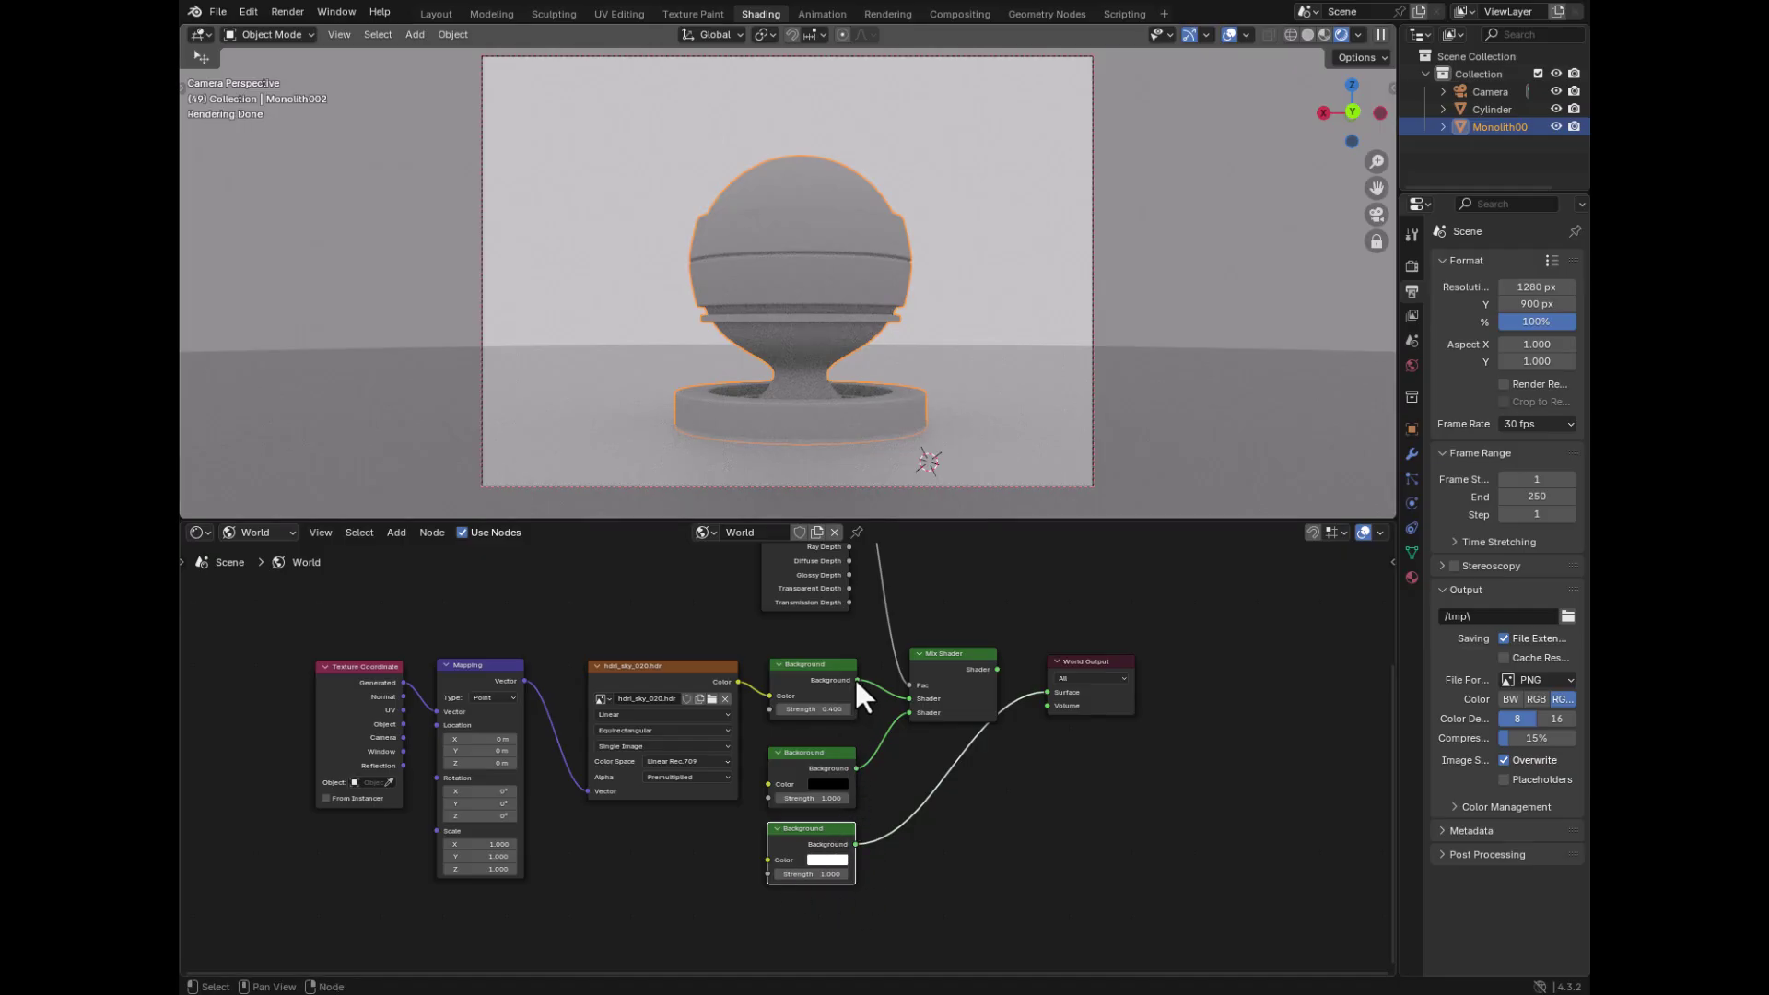
- Connect the top HDRI sky Background node to the World Output Surface socket
left_click_drag(857, 681, 1052, 696)
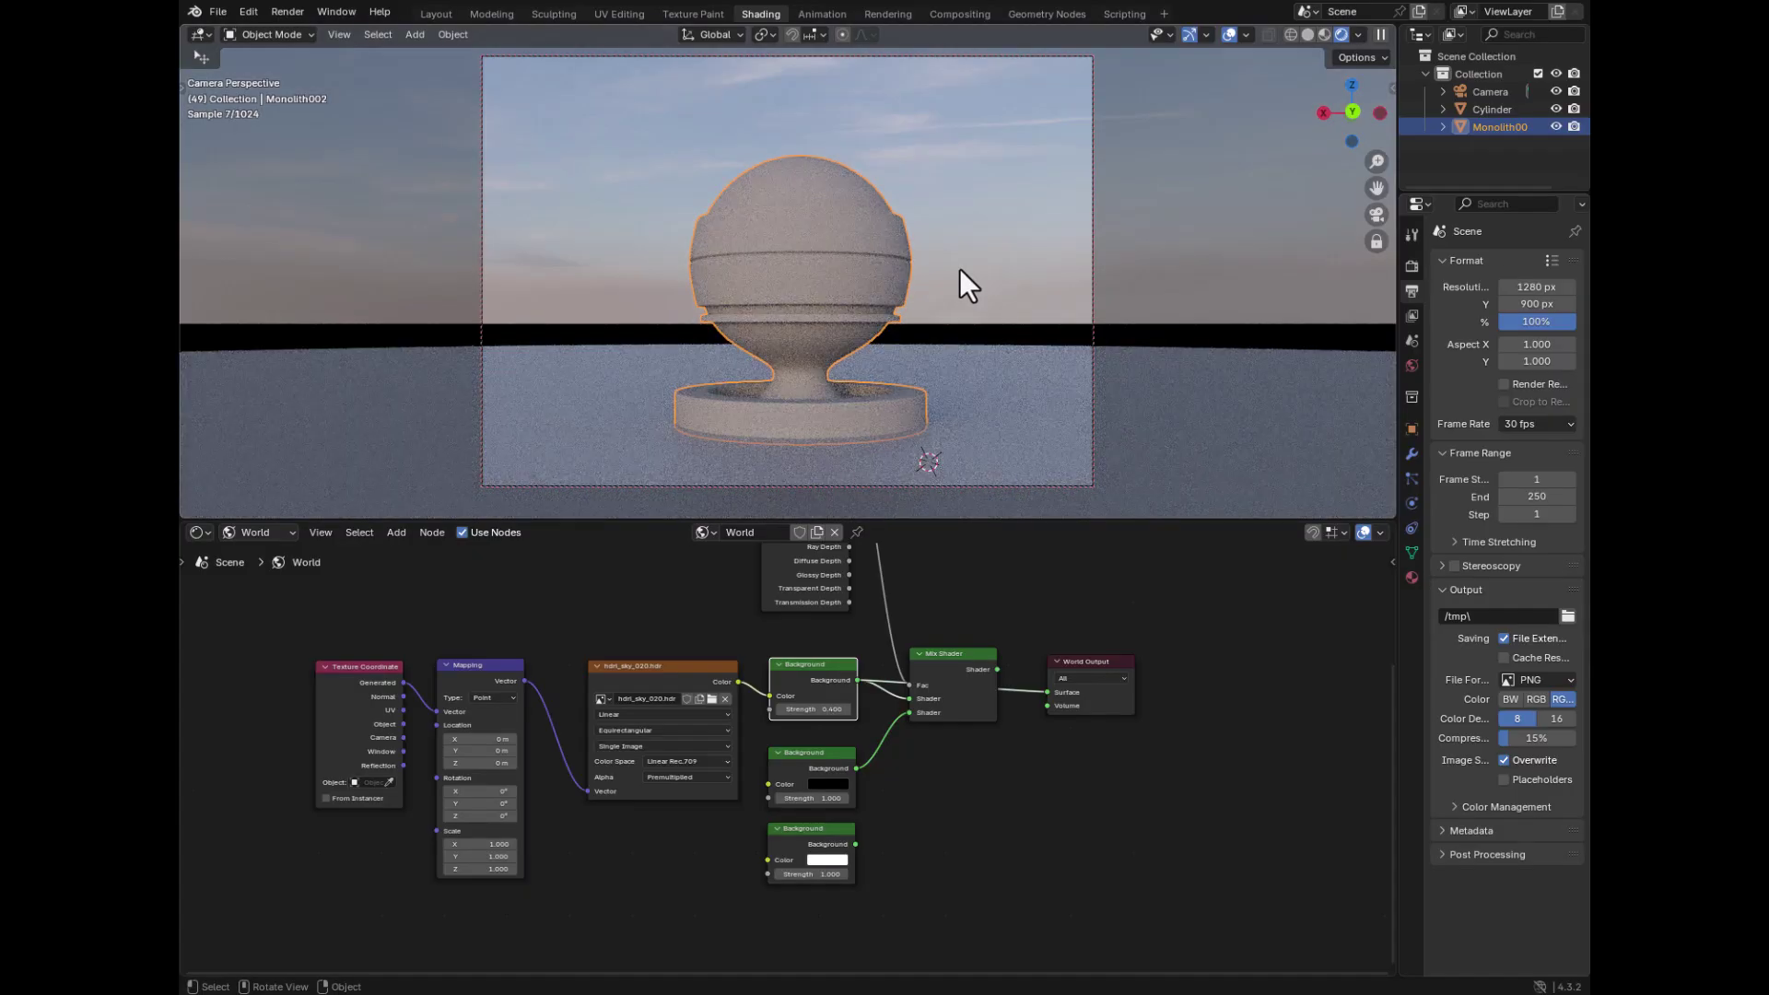
mouse_move(977, 270)
middle_mouse_down()
mouse_move(824, 262)
mouse_move(977, 256)
middle_mouse_up()
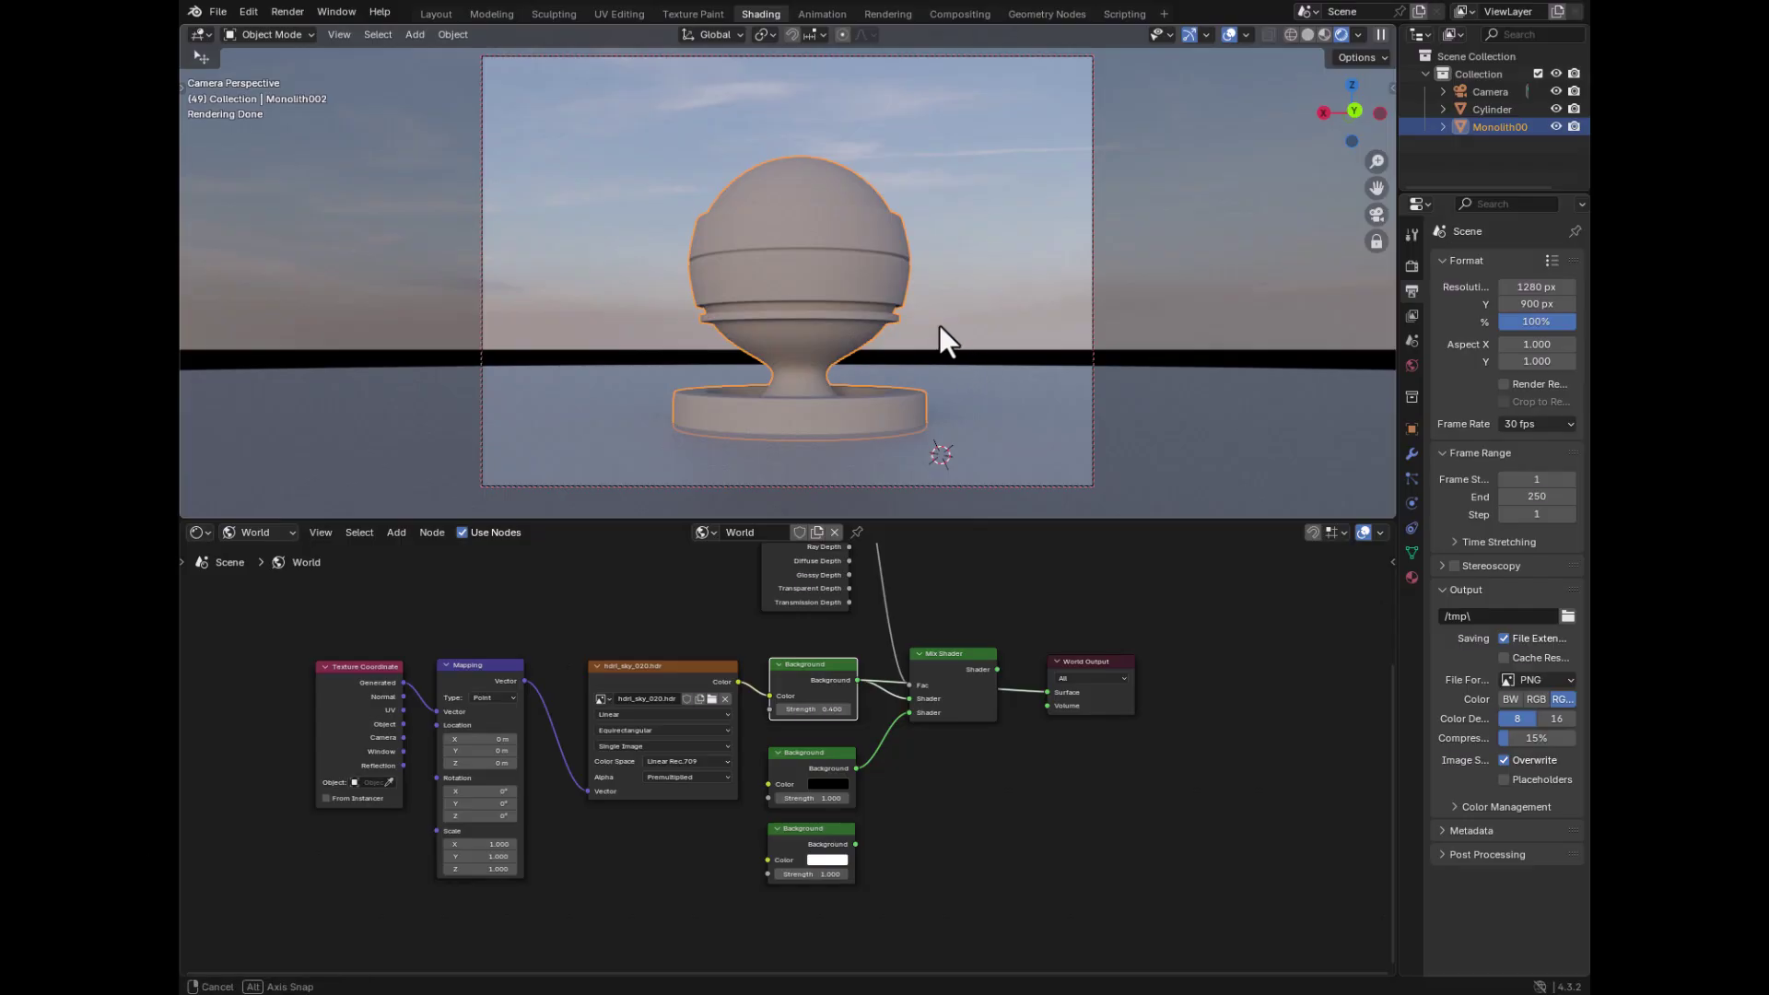
key("ctrl+z")
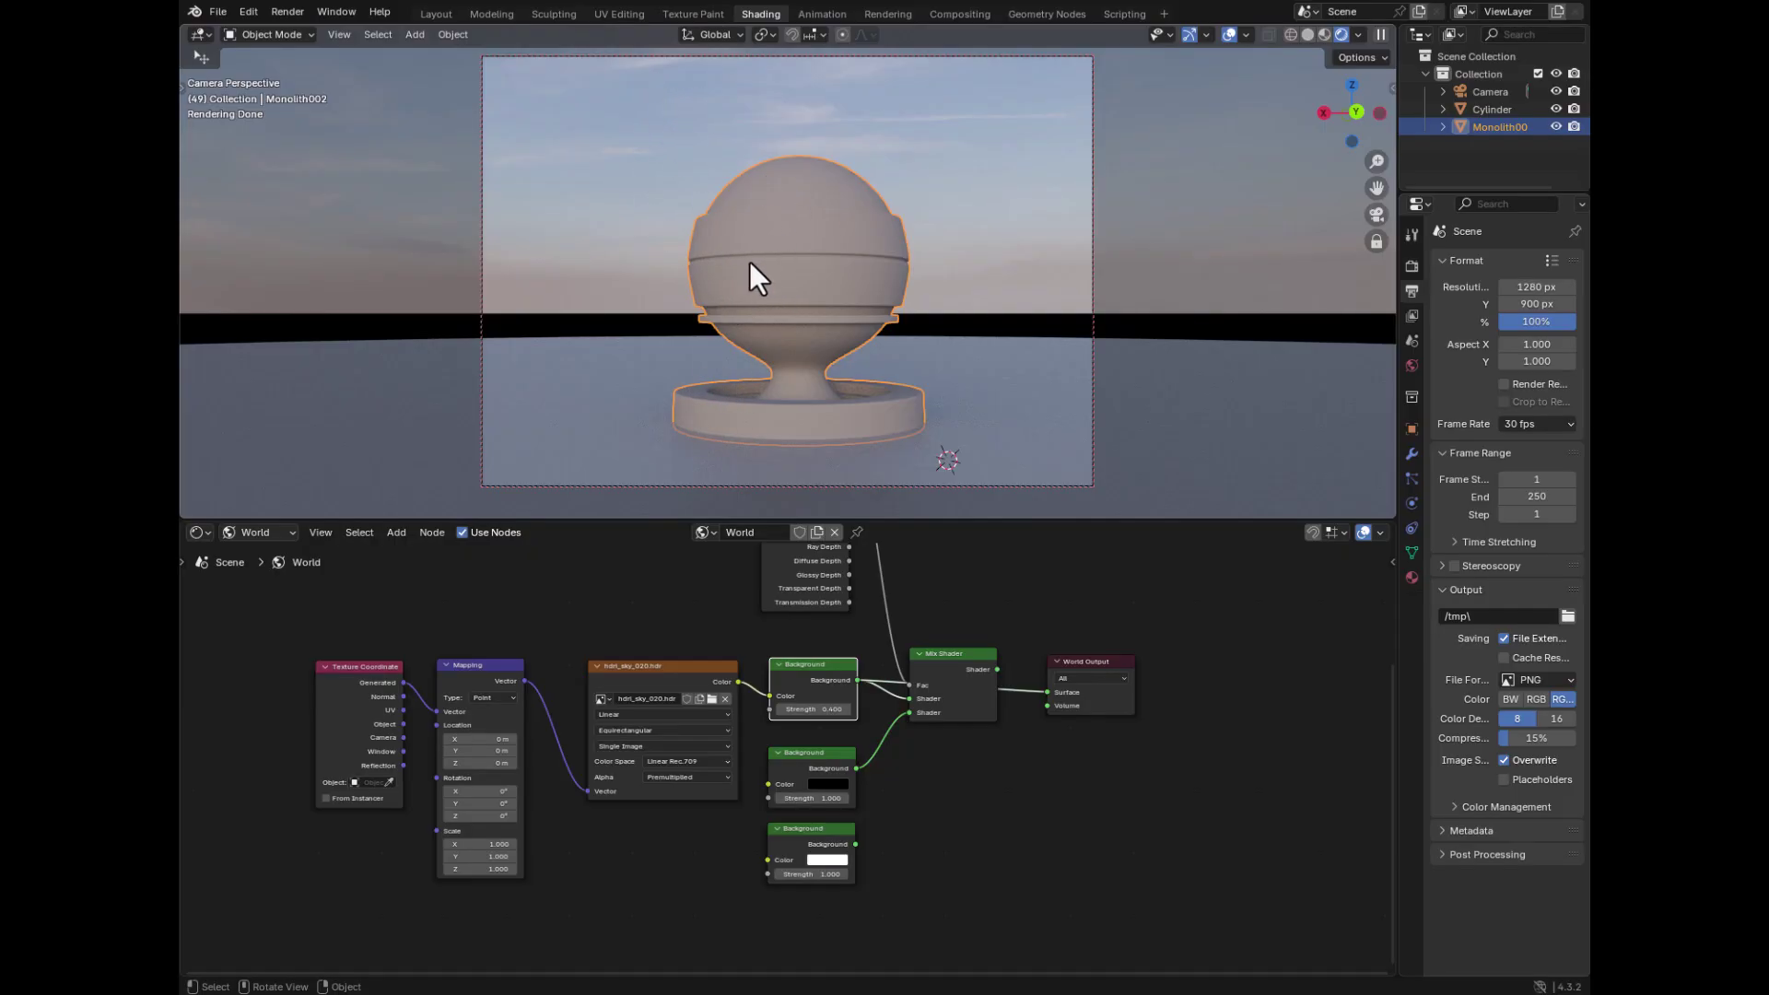
middle_click_drag(629, 611, 747, 575)
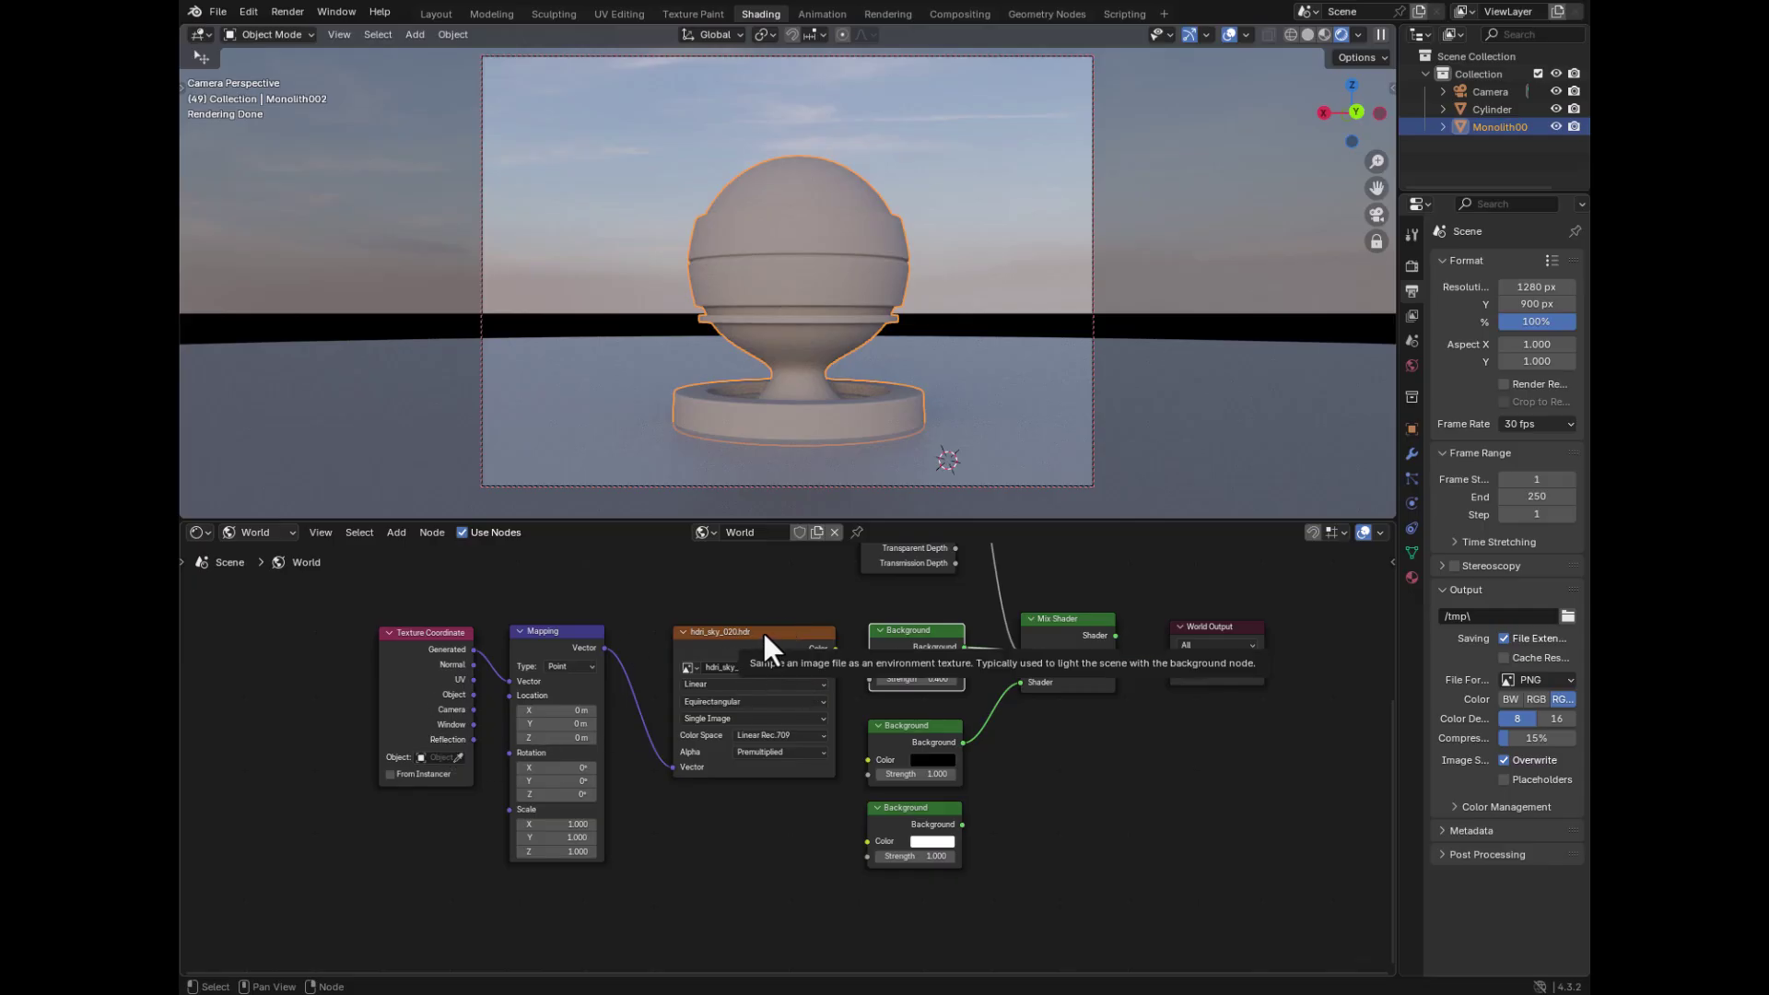
left_click_drag(761, 628, 744, 629)
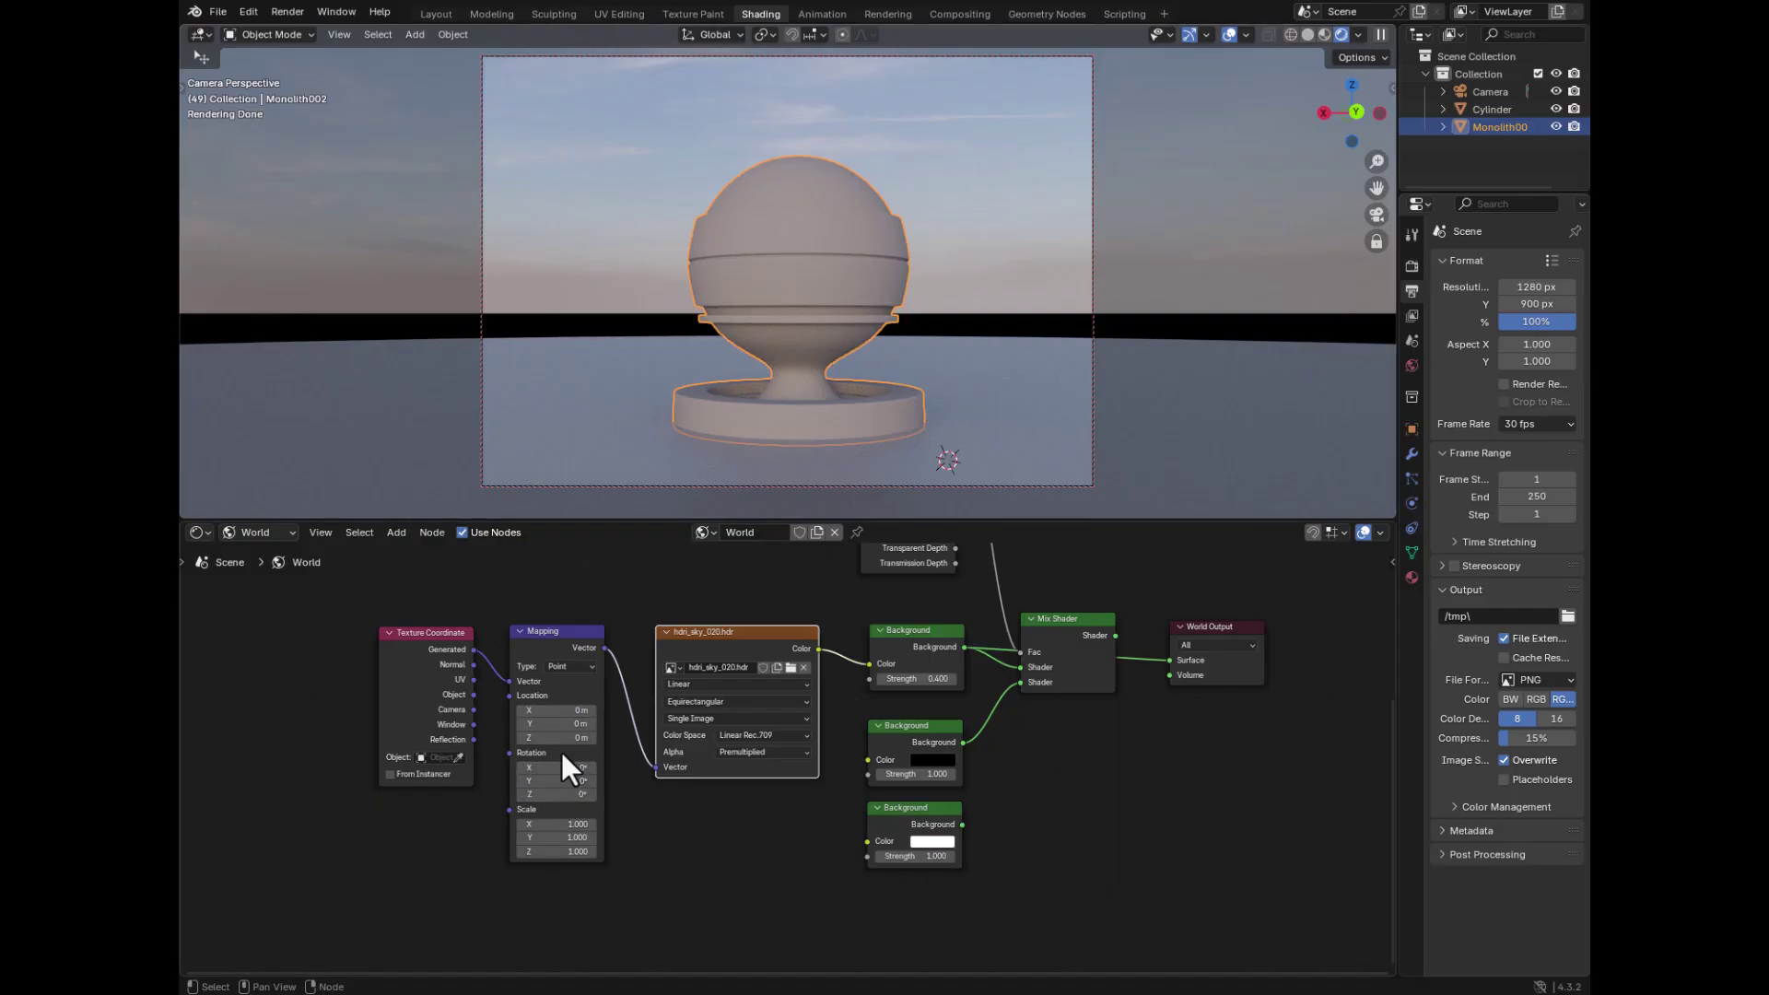
left_click(562, 795)
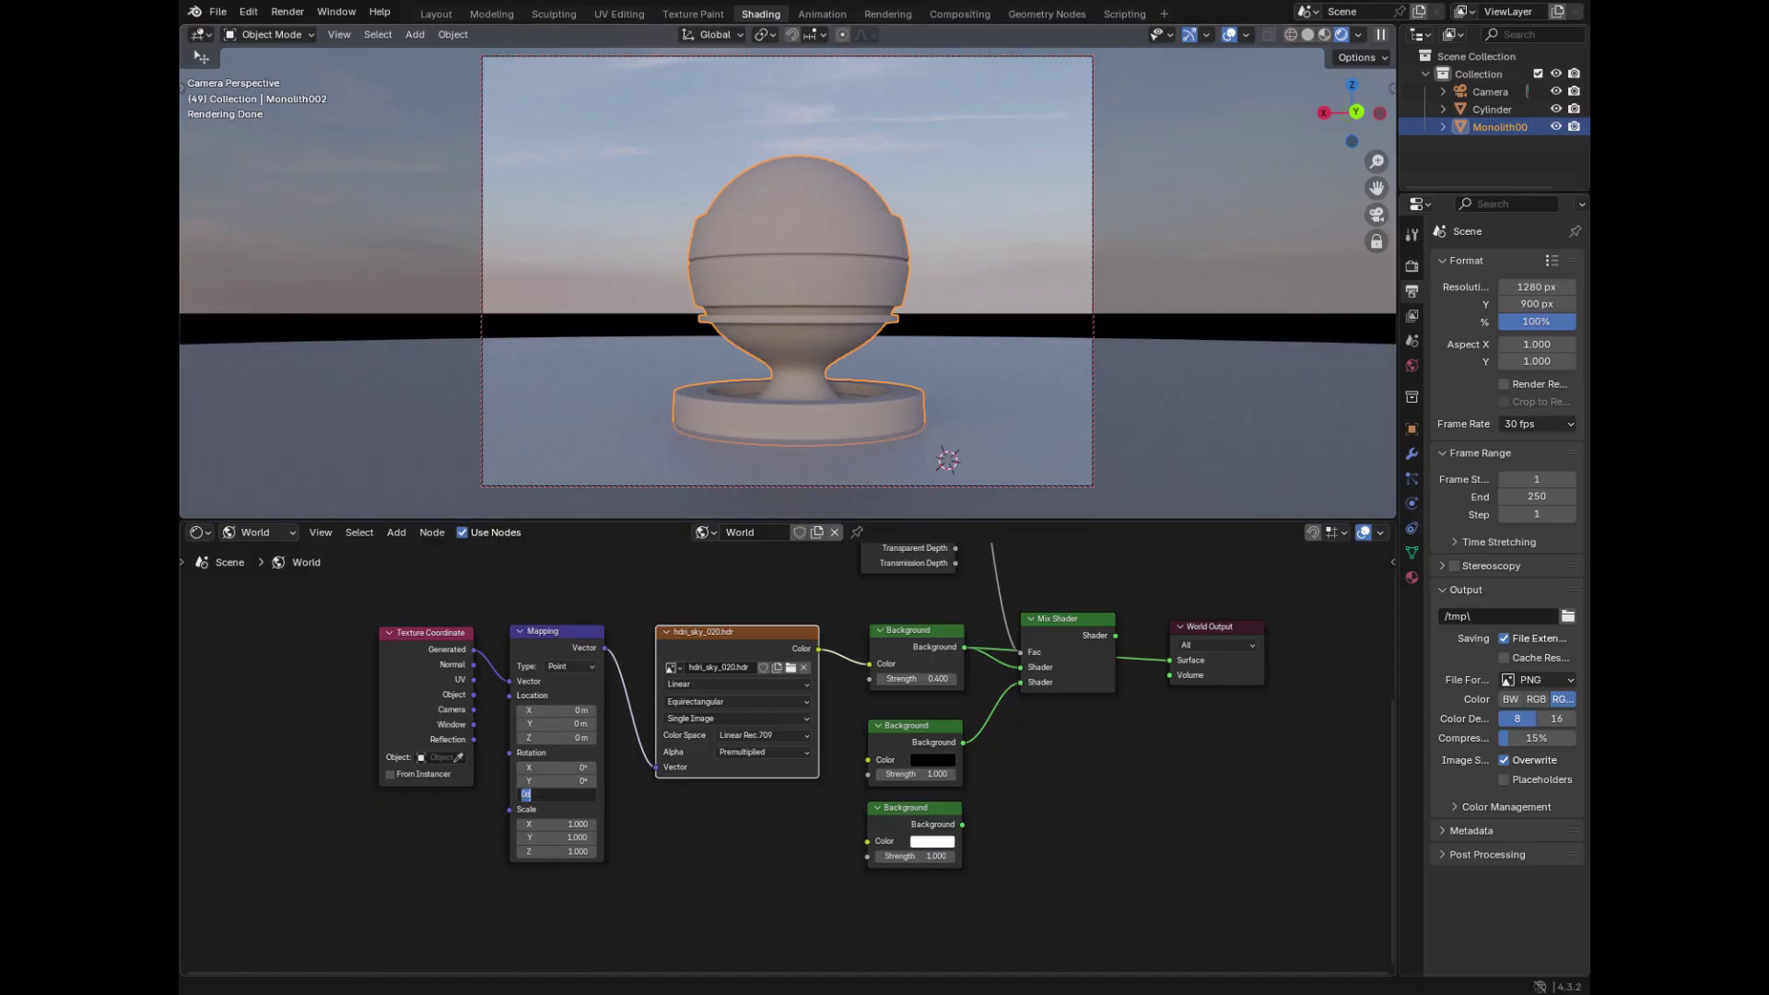
type("90")
key("Return")
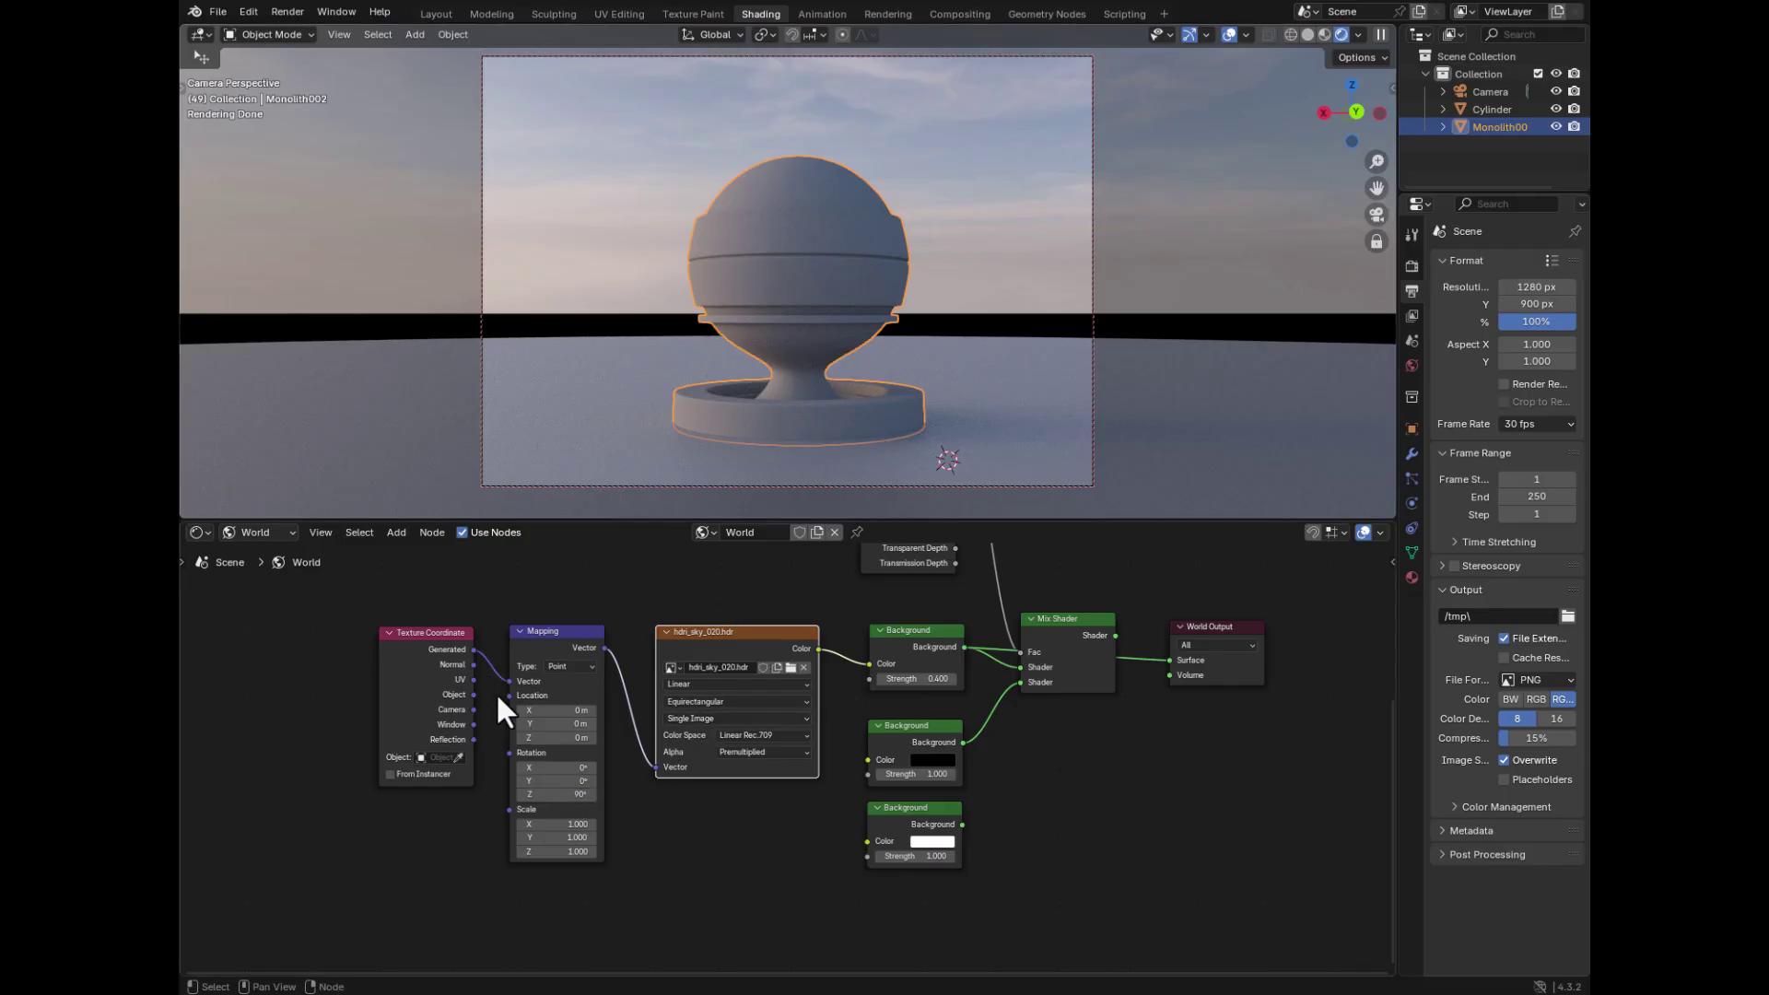
left_click(573, 796)
type("0")
key("Return")
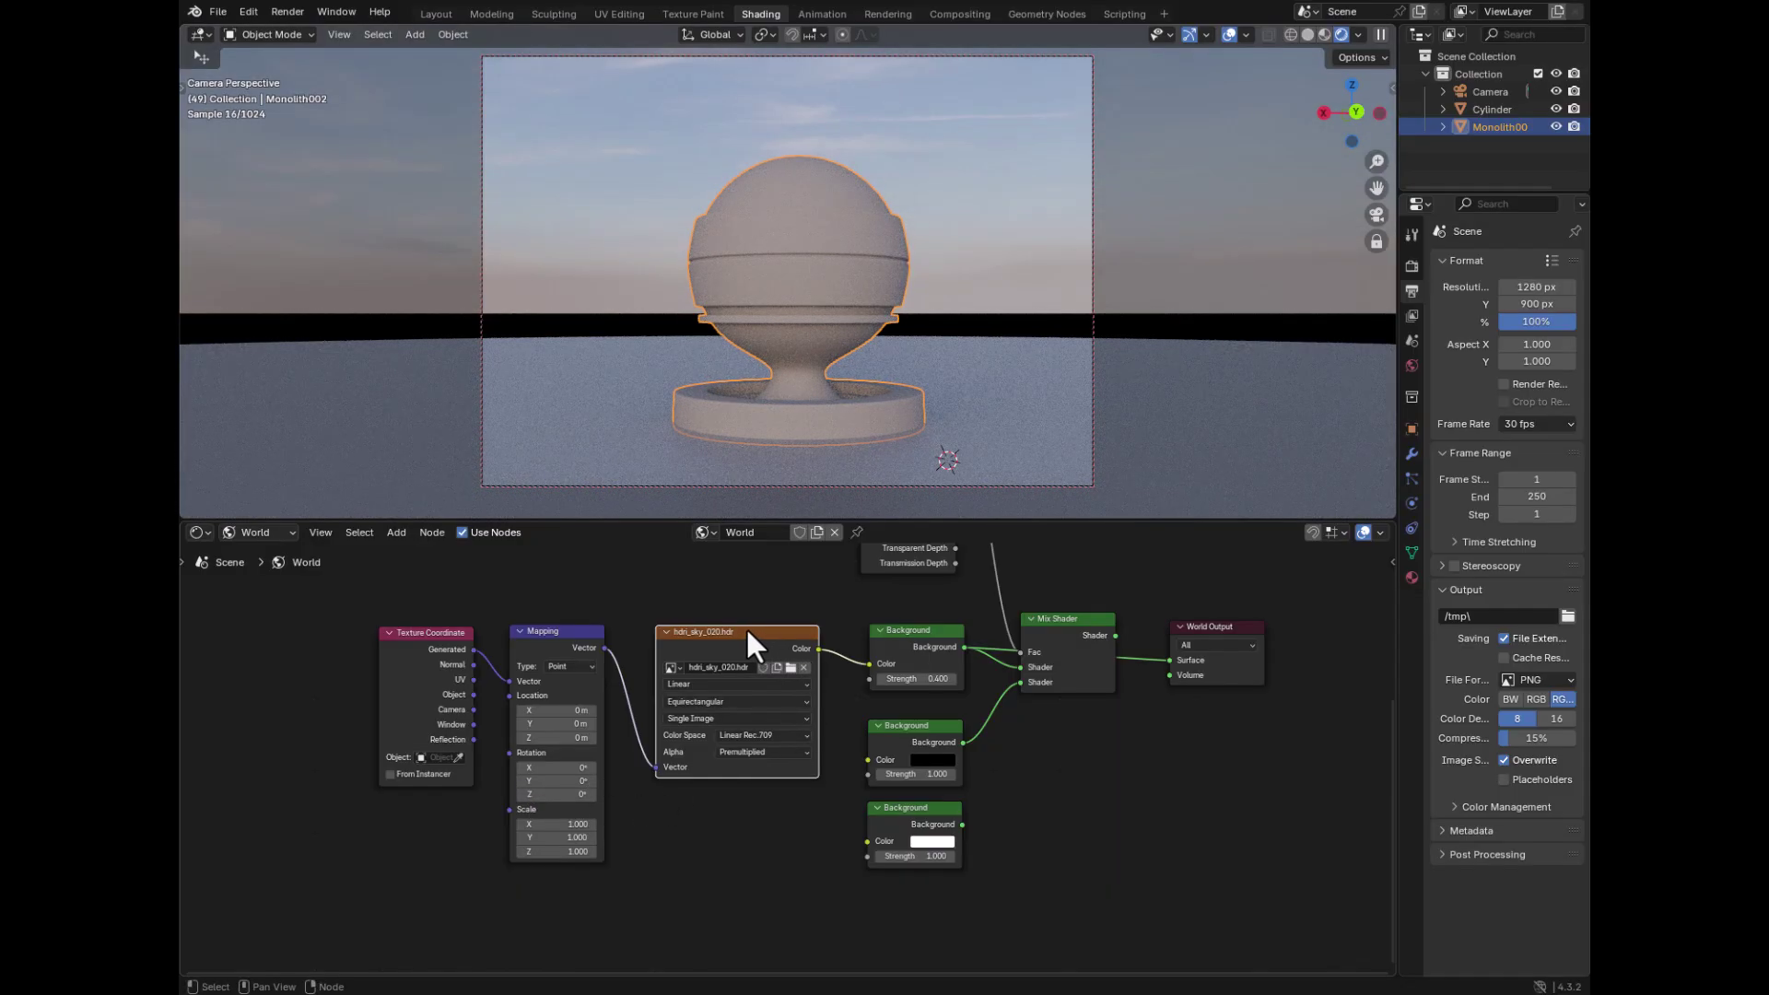
left_click(919, 629)
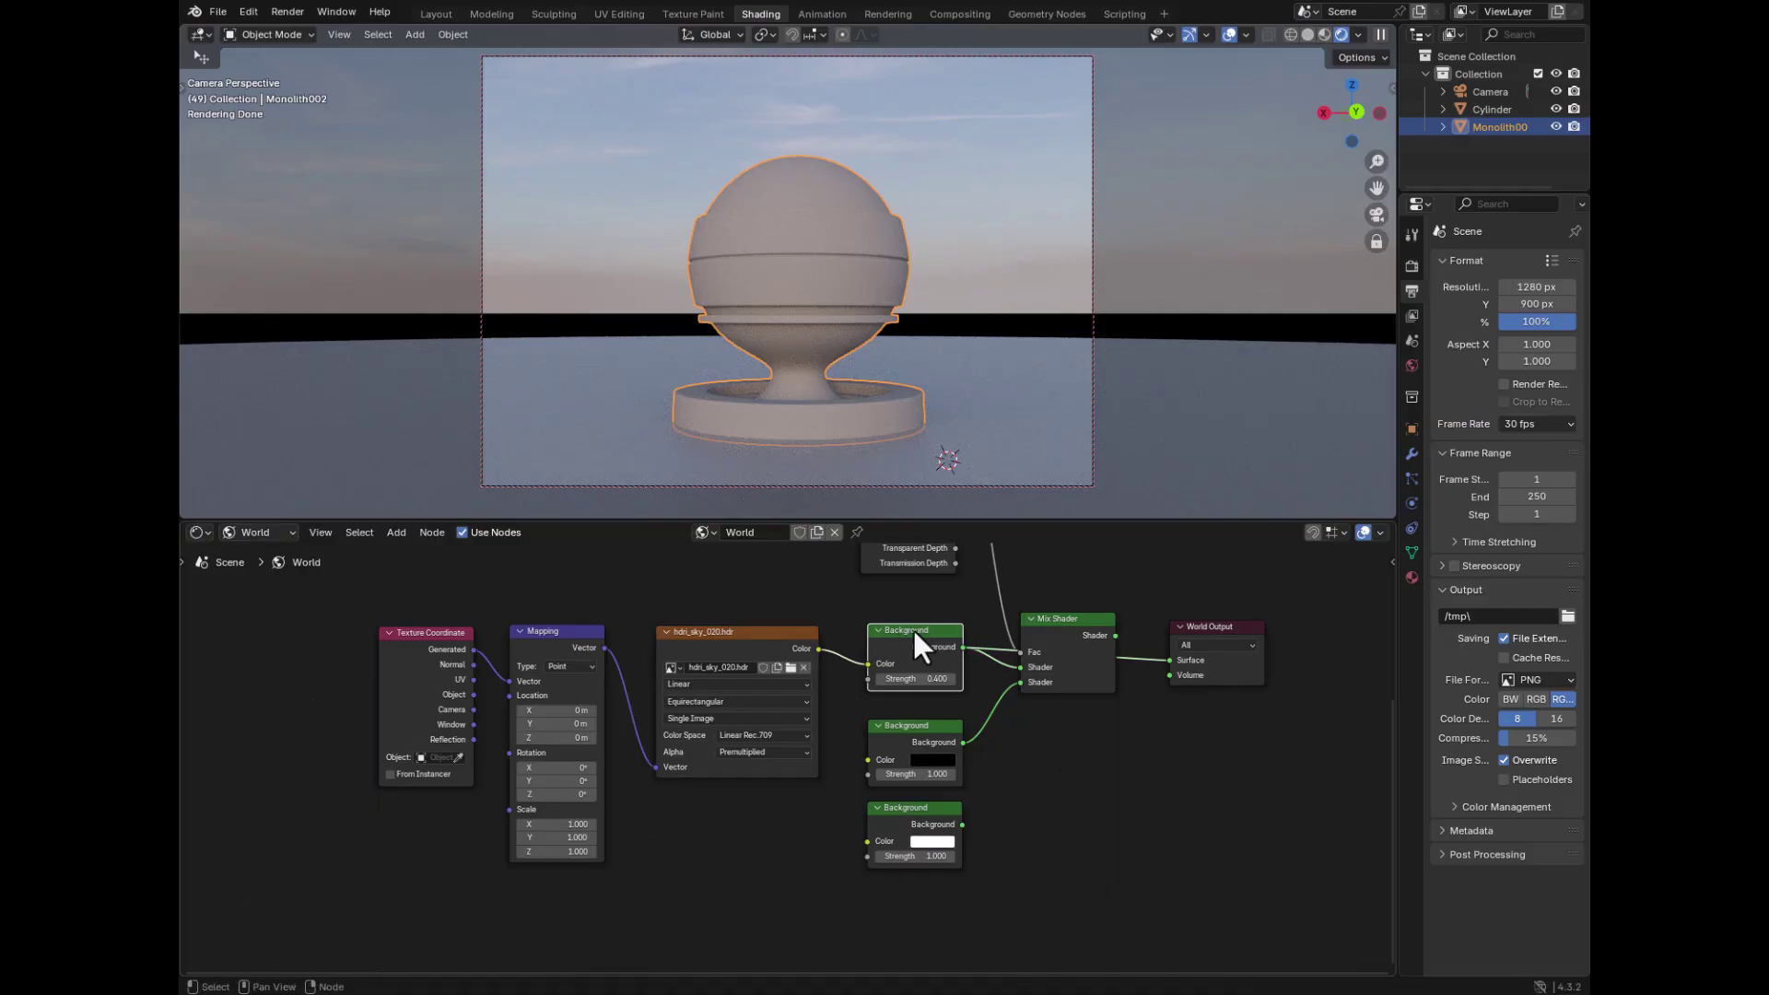
left_click_drag(939, 682, 932, 703)
left_click(921, 678)
key("Escape")
left_click(921, 678)
key("Escape")
- Link the Mix Shader output to World Output Surface, lighting the pedestal with the Strength 0.400 sky
middle_click_drag(1071, 555, 1013, 732)
left_click_drag(1055, 810, 1112, 831)
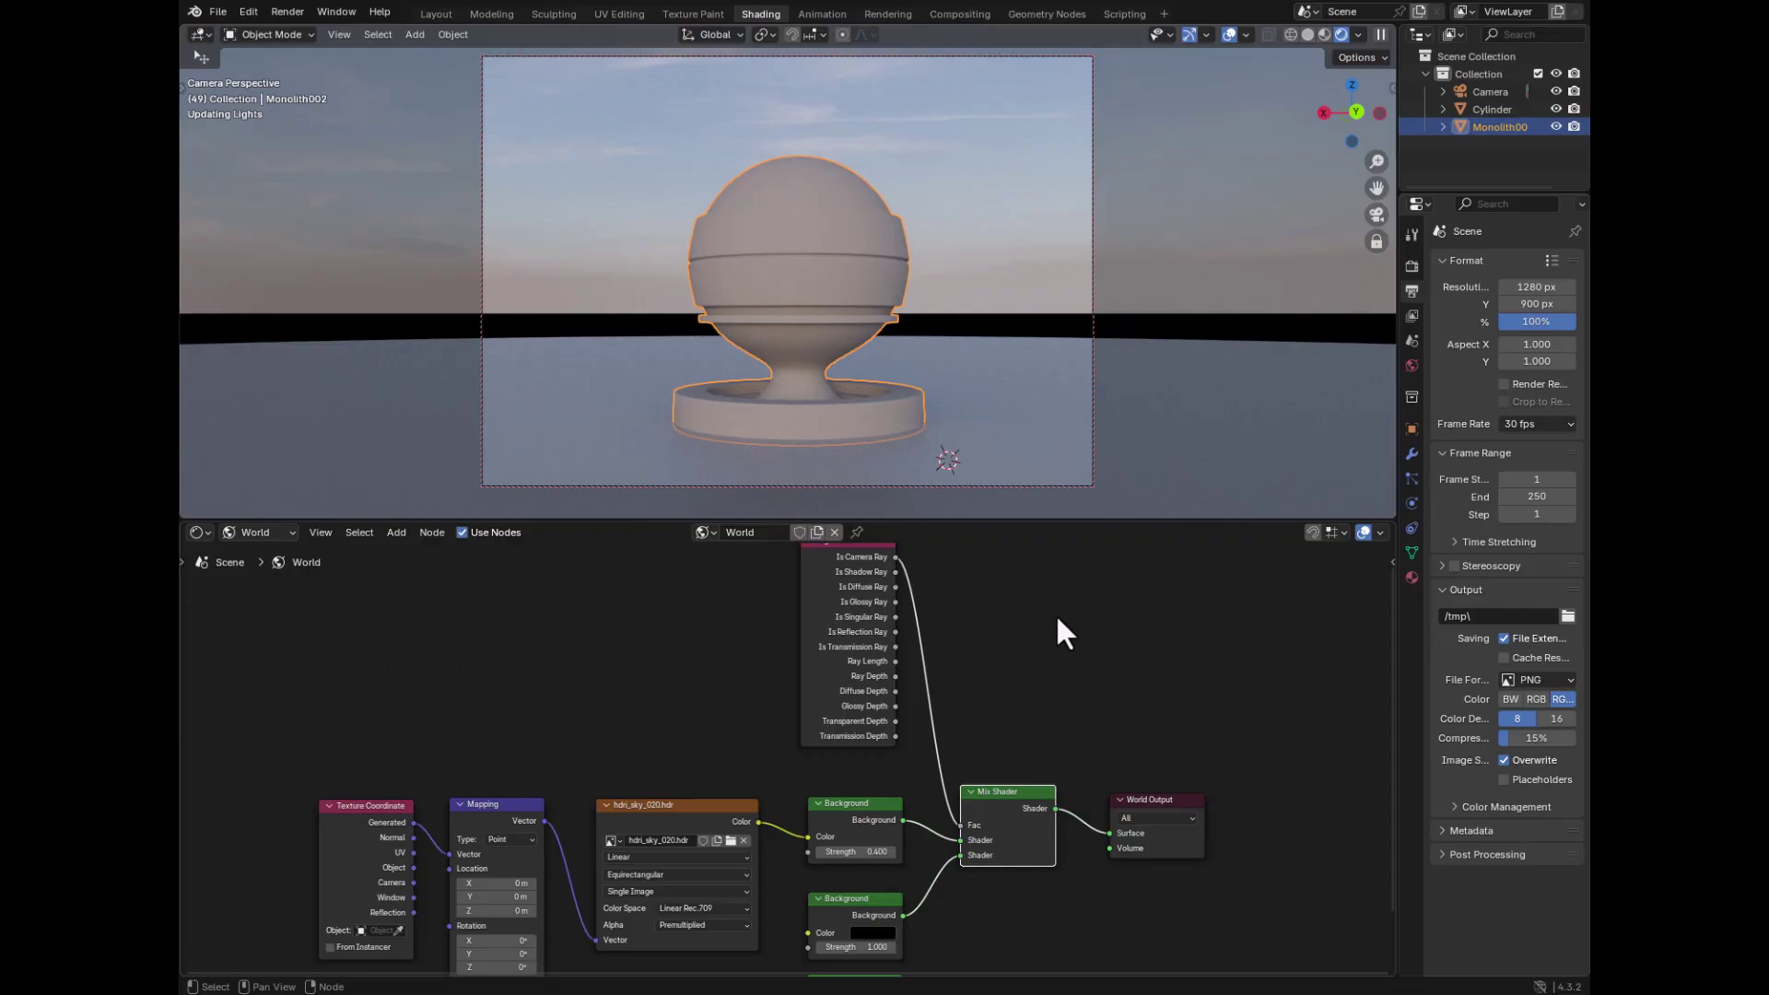
scroll(1008, 684, "up", 2)
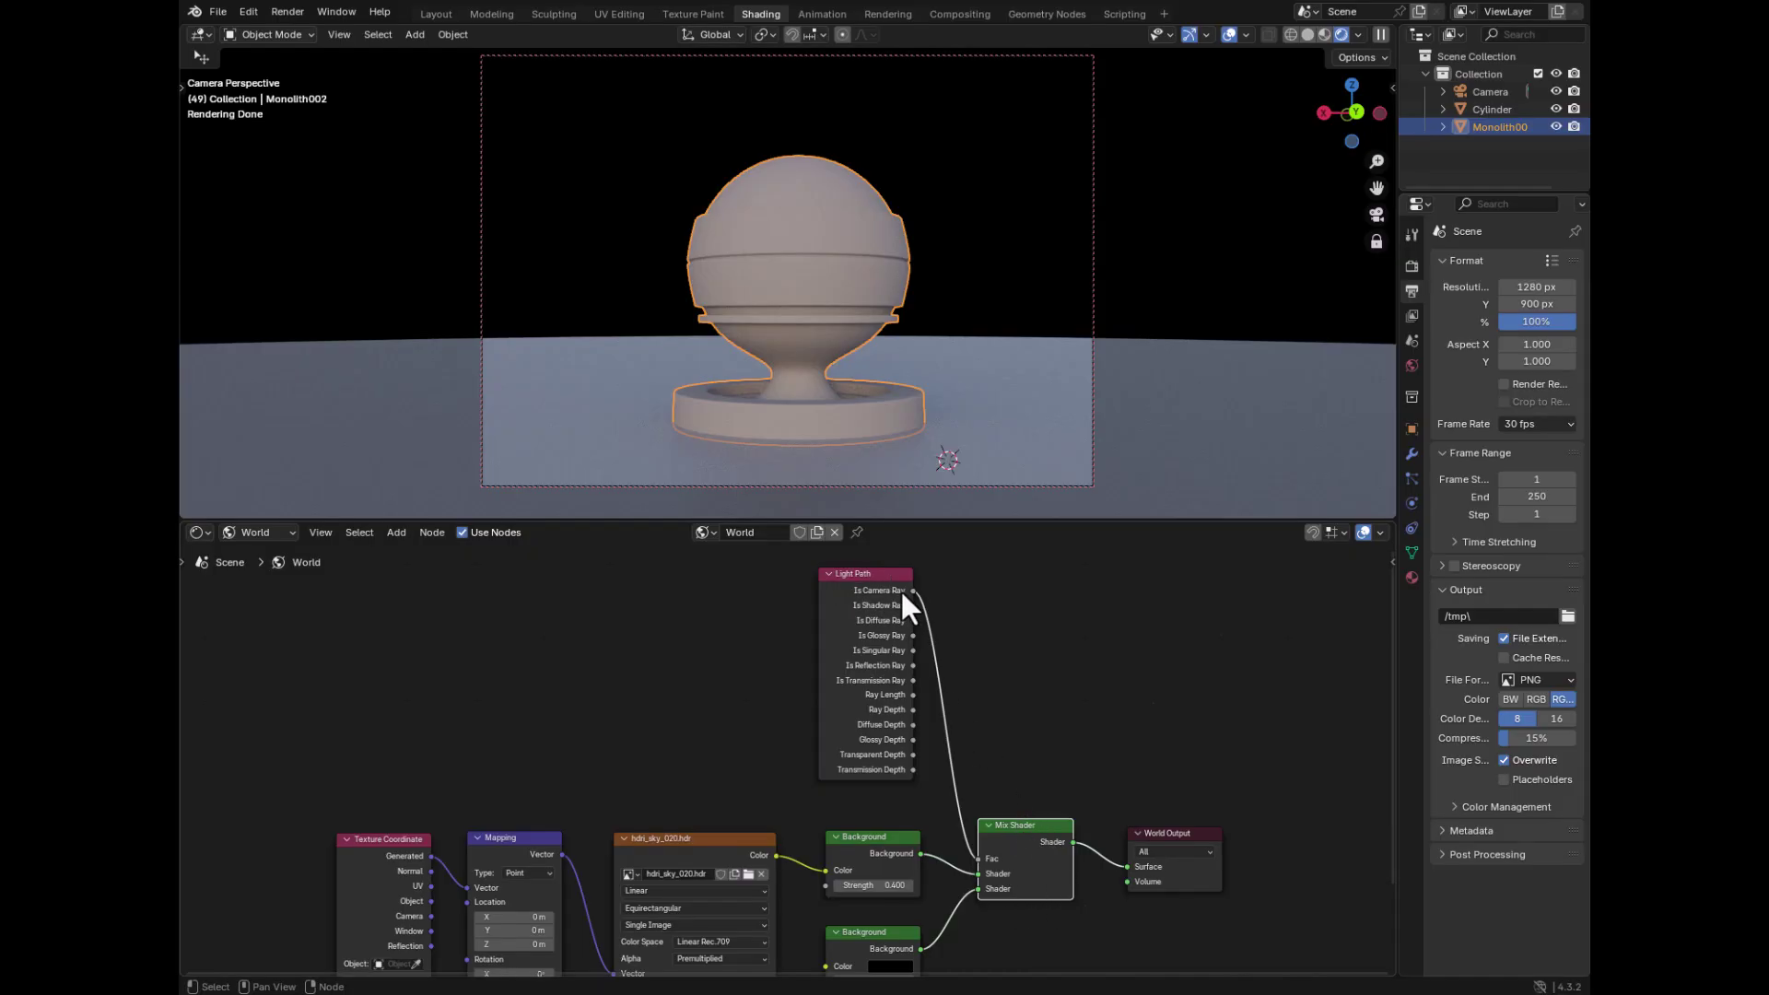
scroll(1000, 684, "down", 5)
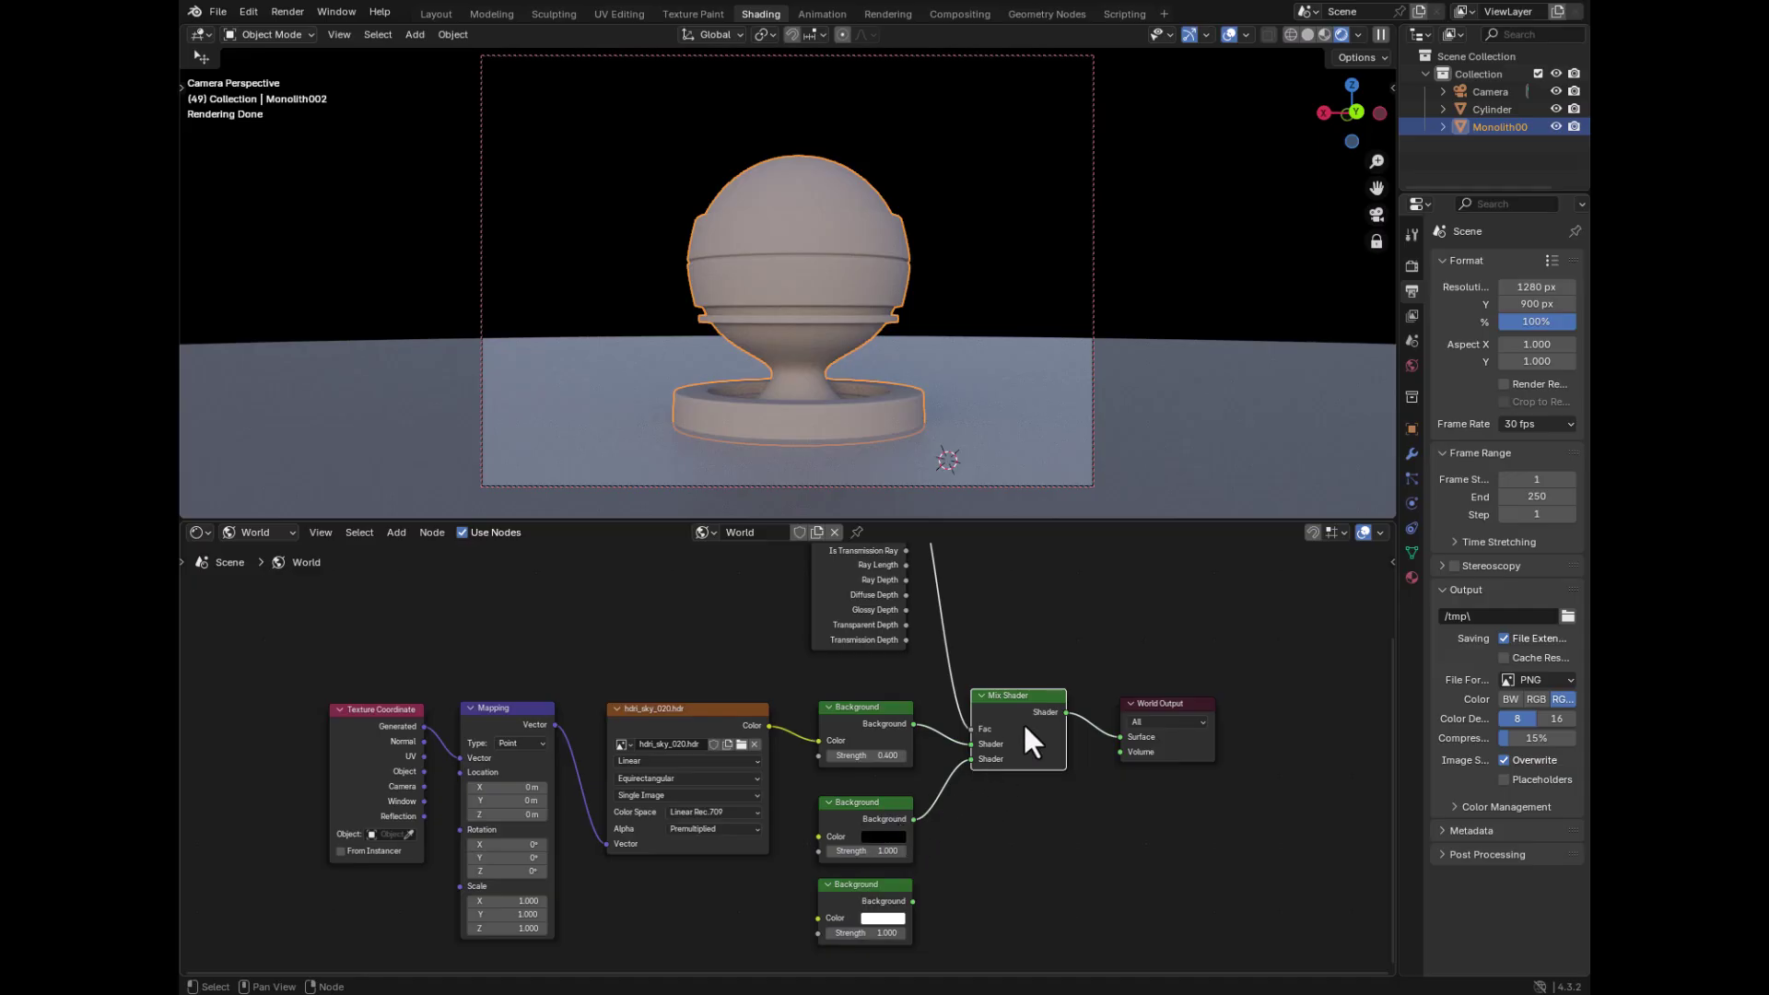
middle_click_drag(955, 644, 968, 550)
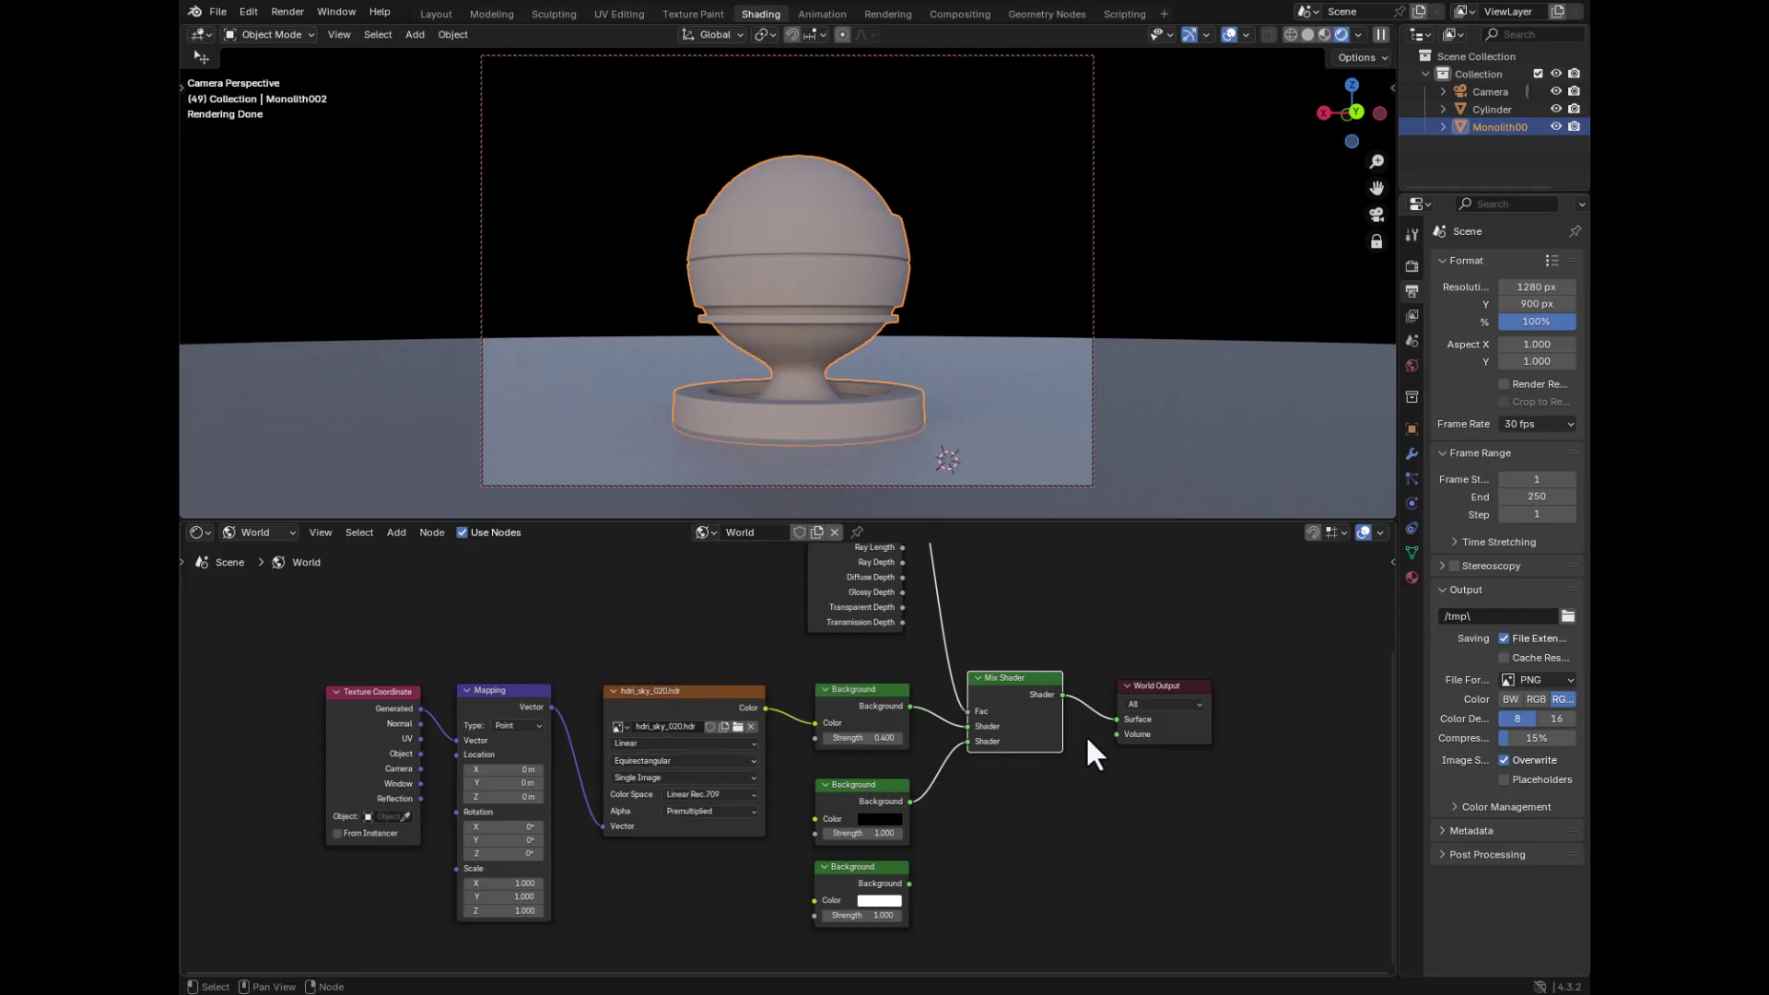
mouse_move(1065, 600)
middle_mouse_down()
mouse_move(1047, 600)
mouse_move(1070, 604)
middle_mouse_up()
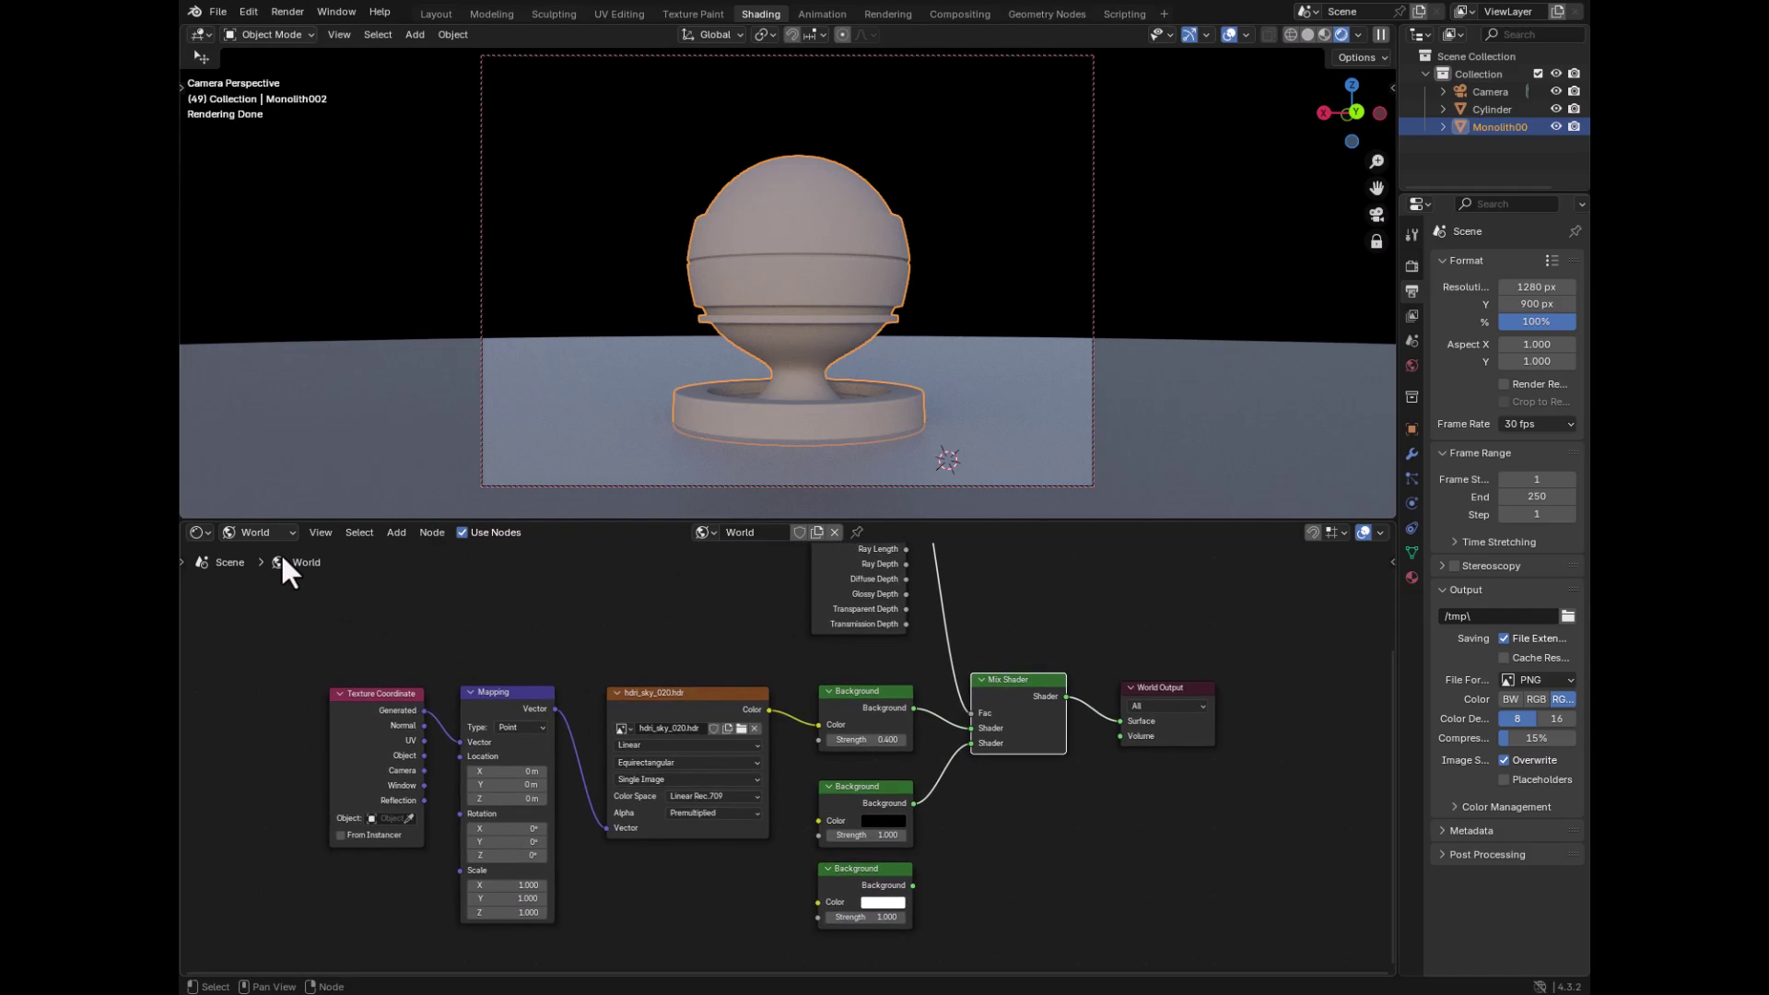
- Raise MyMaterial's Principled BSDF IOR Level to 1.000, then return to the World node tree
left_click(260, 534)
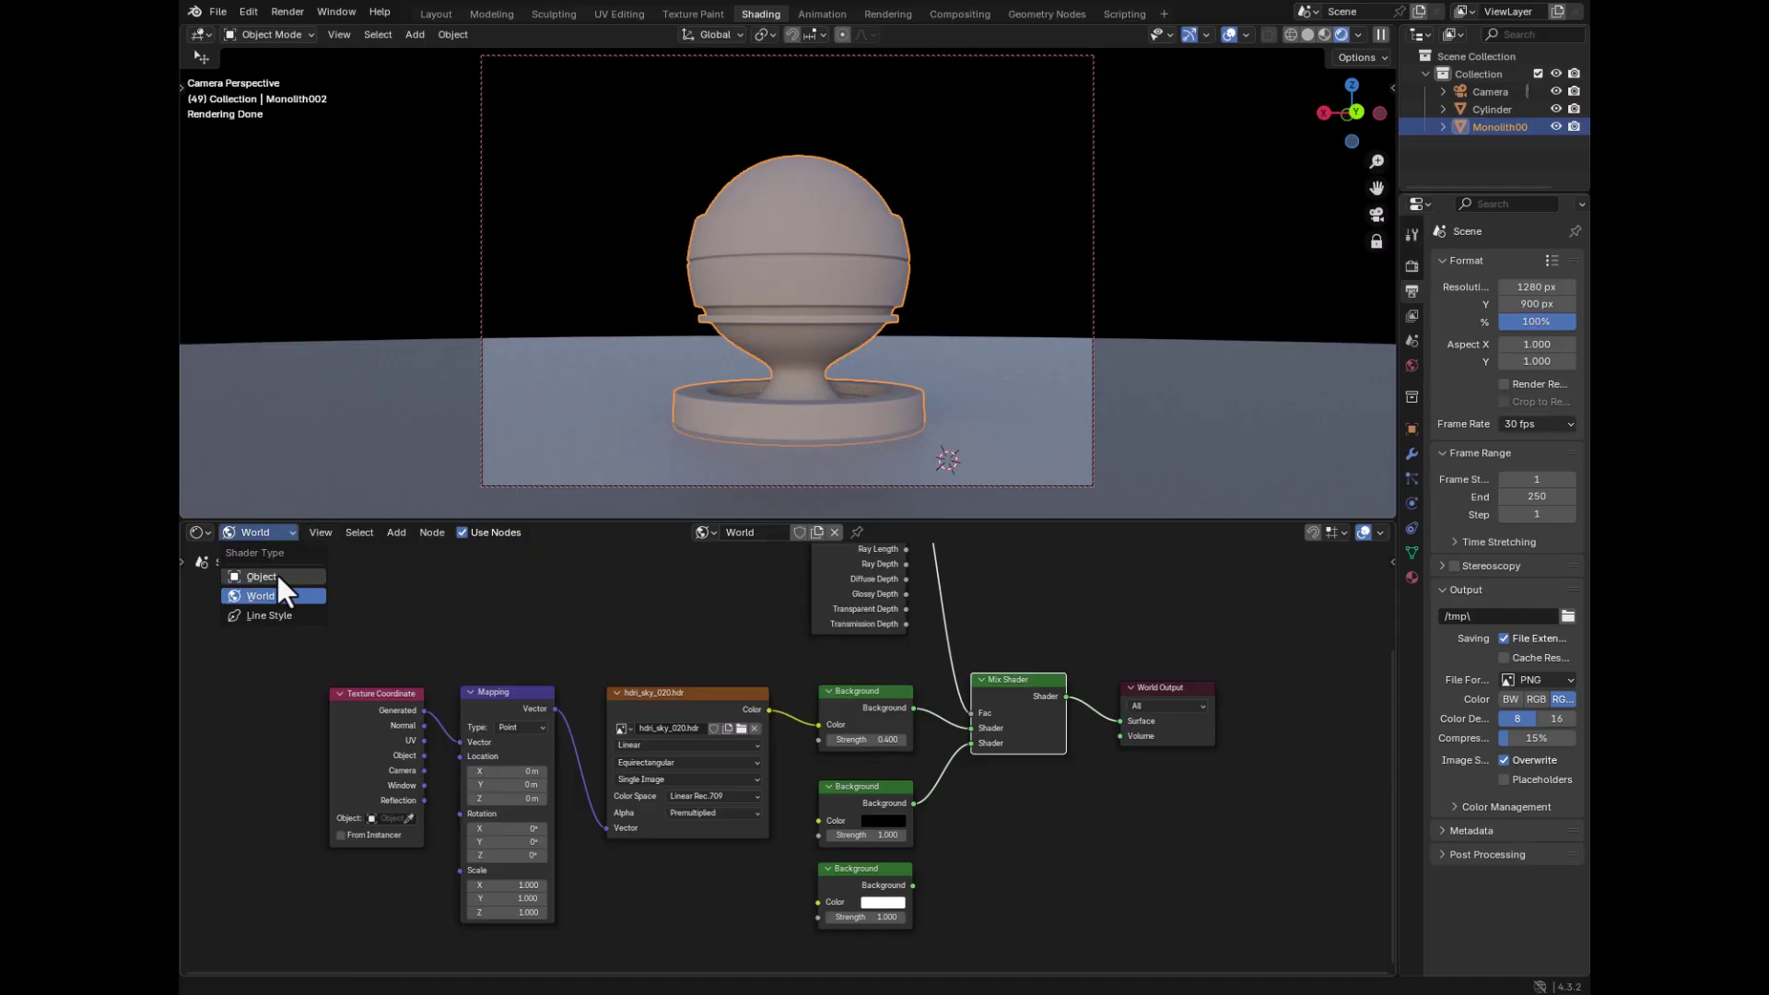
left_click(276, 572)
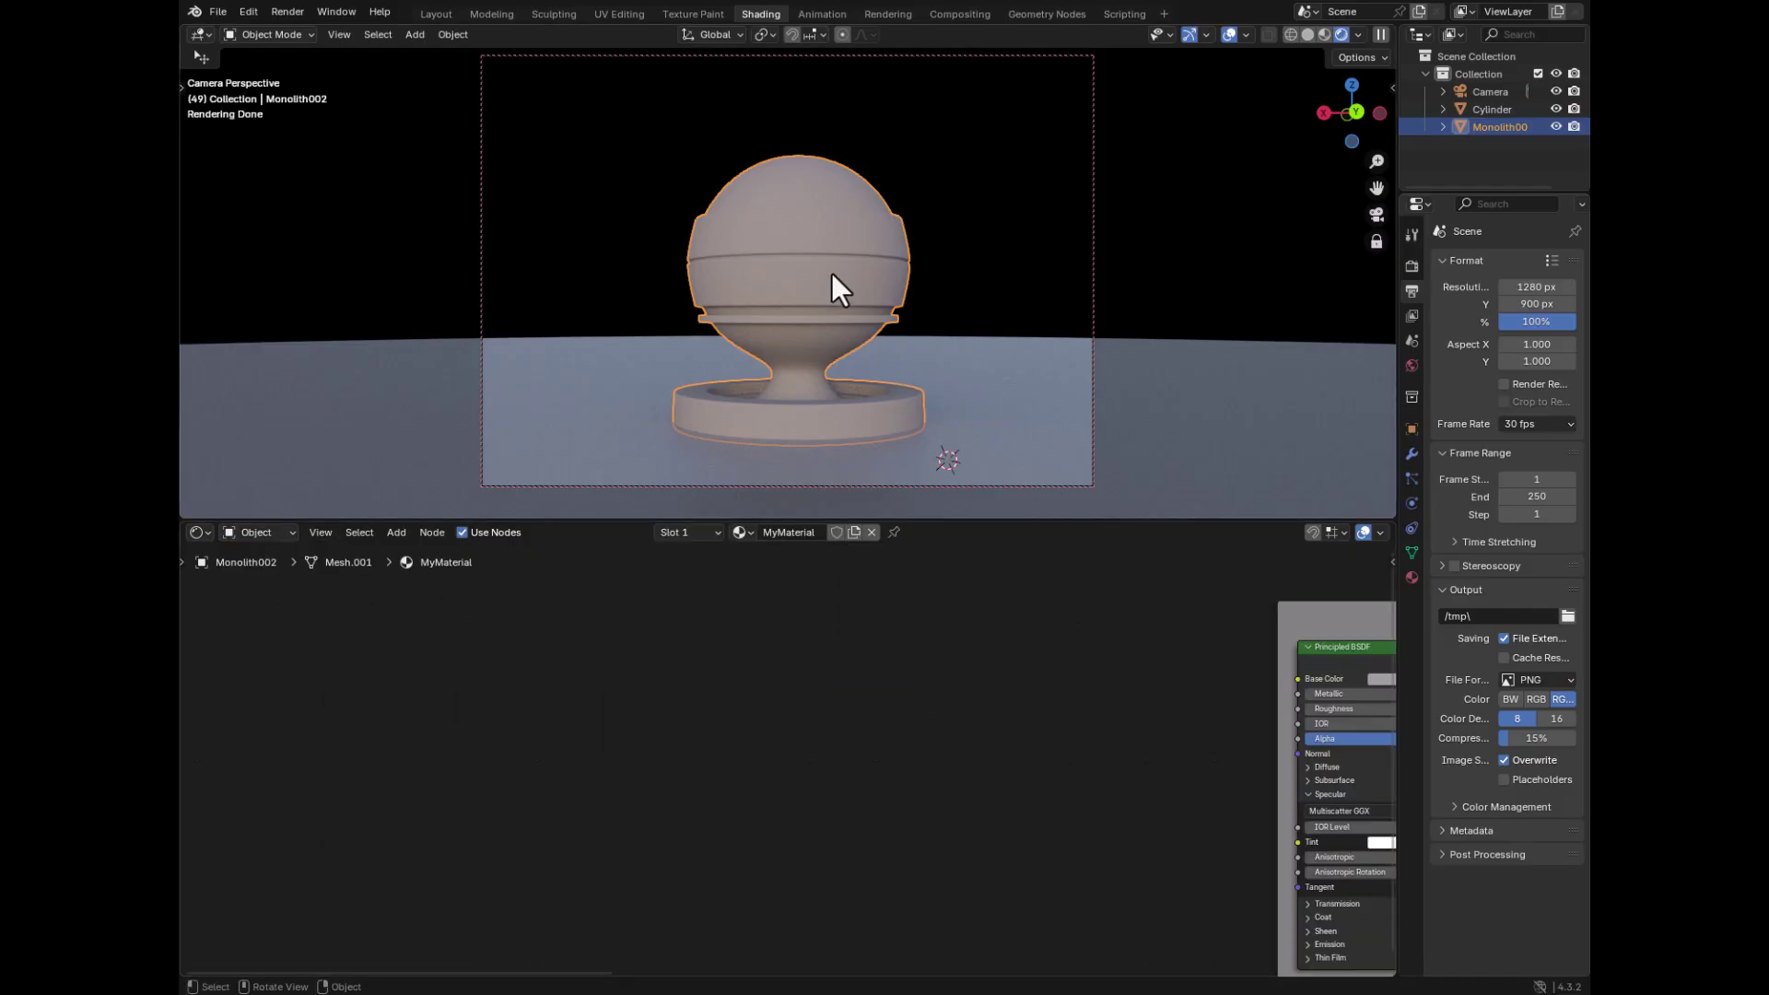
middle_click_drag(1060, 686, 680, 660)
scroll(923, 758, "up", 3)
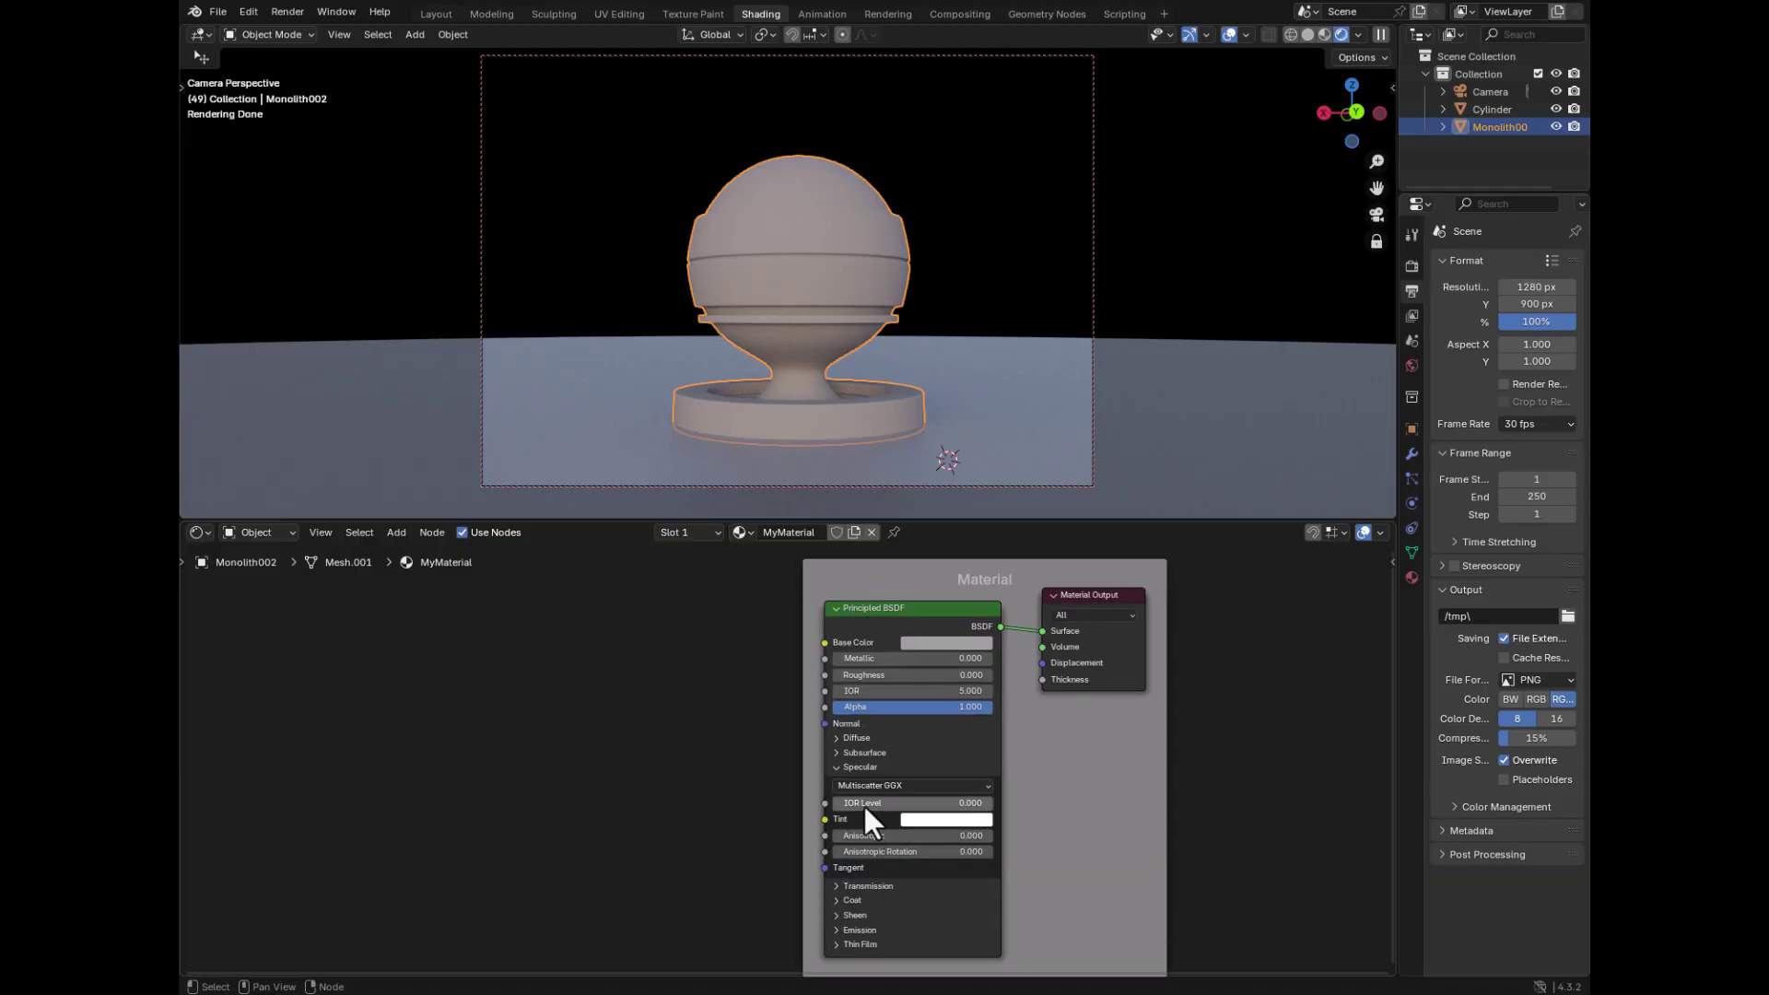
left_click_drag(865, 806, 995, 806)
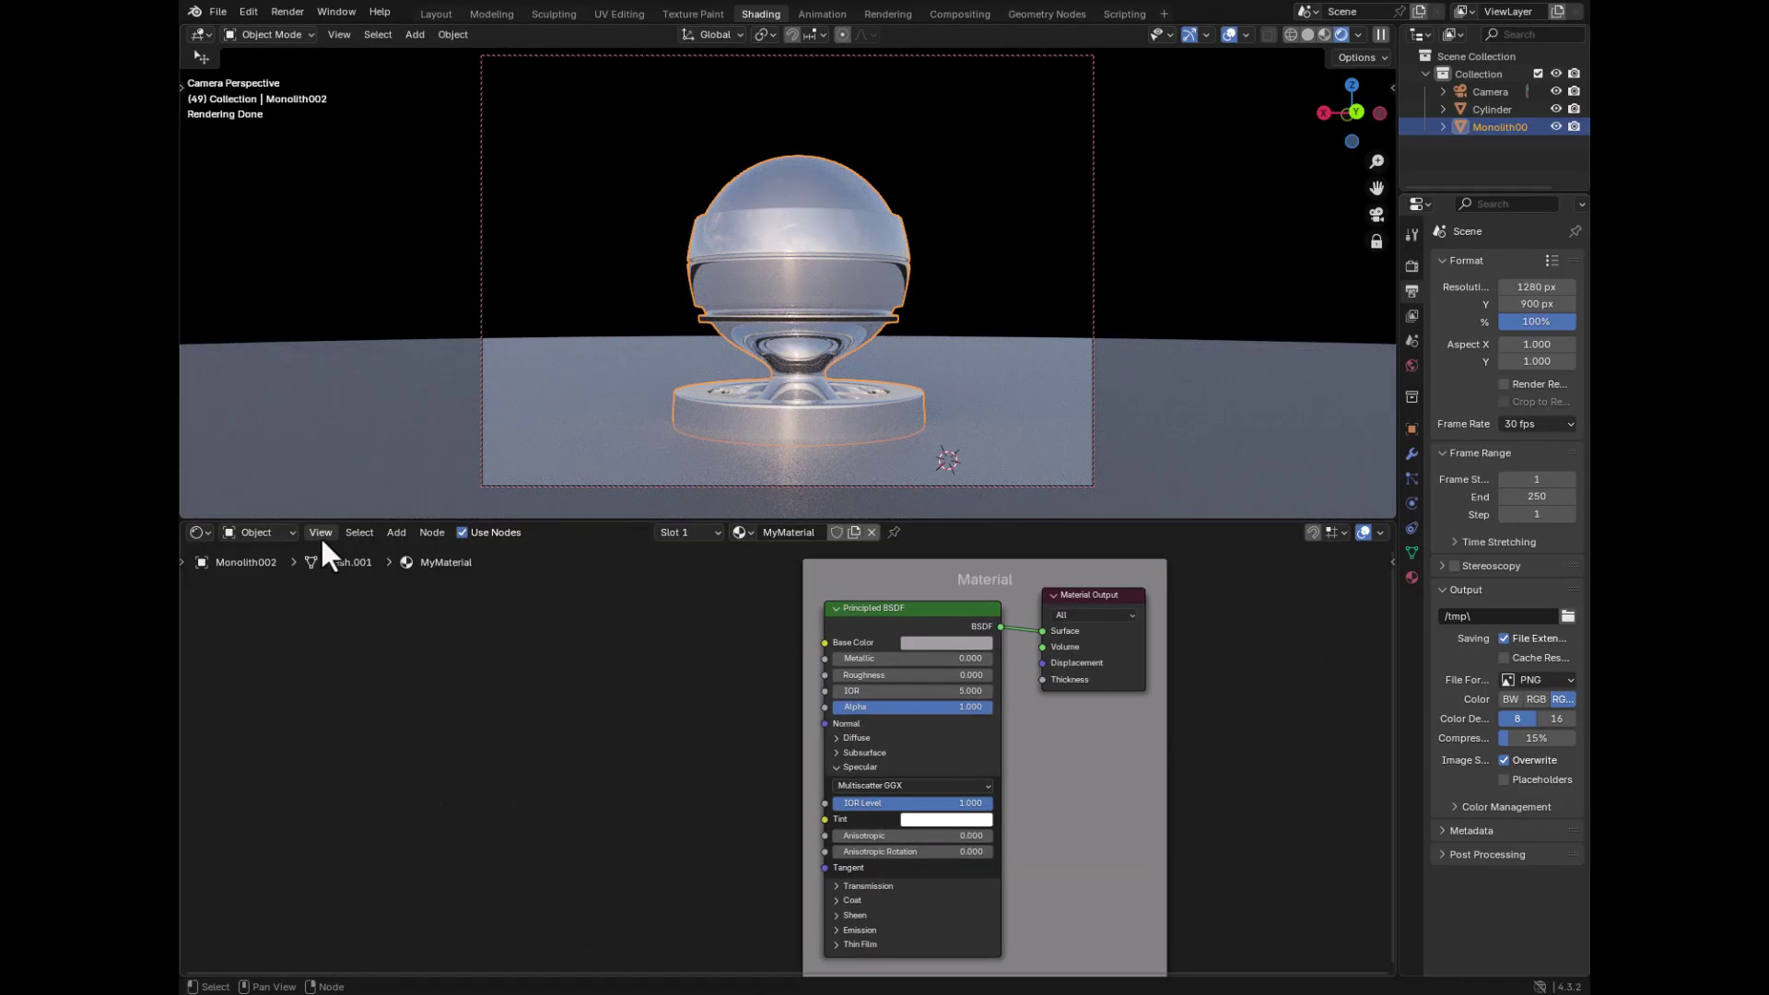
left_click(252, 530)
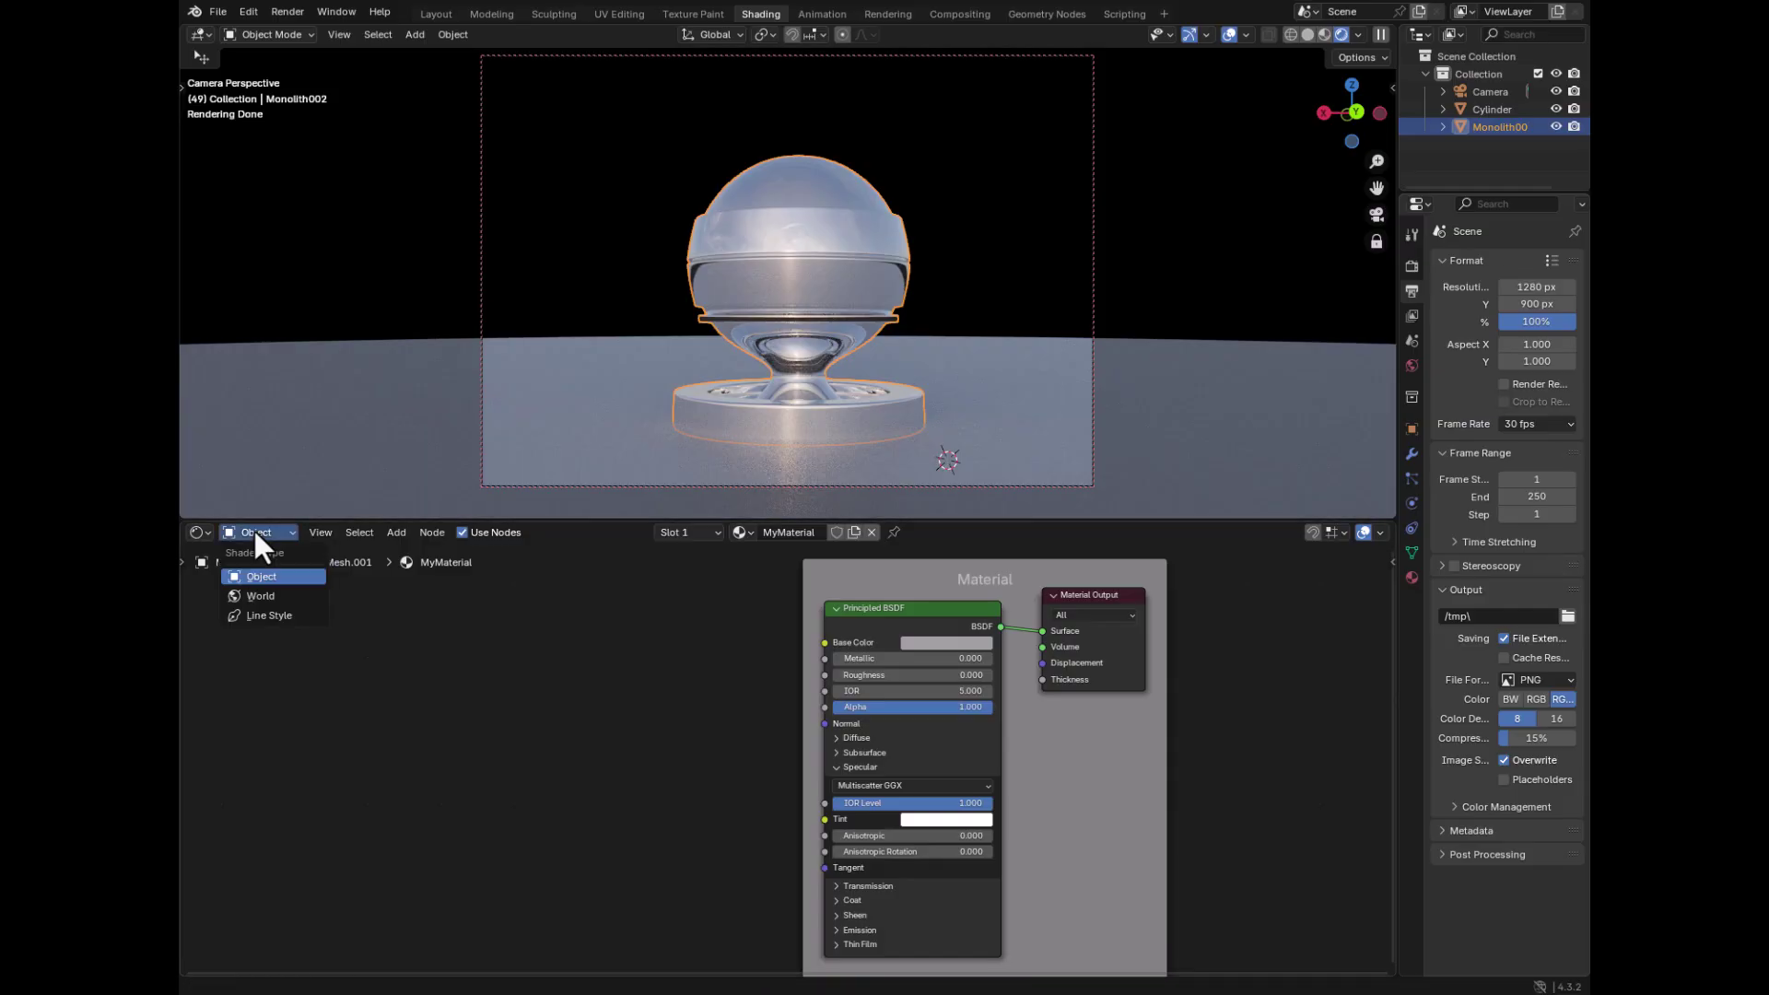
left_click(262, 597)
- Preview the top HDRI sky Background straight into World Output with Ctrl+Shift+click
middle_click_drag(610, 718, 832, 785)
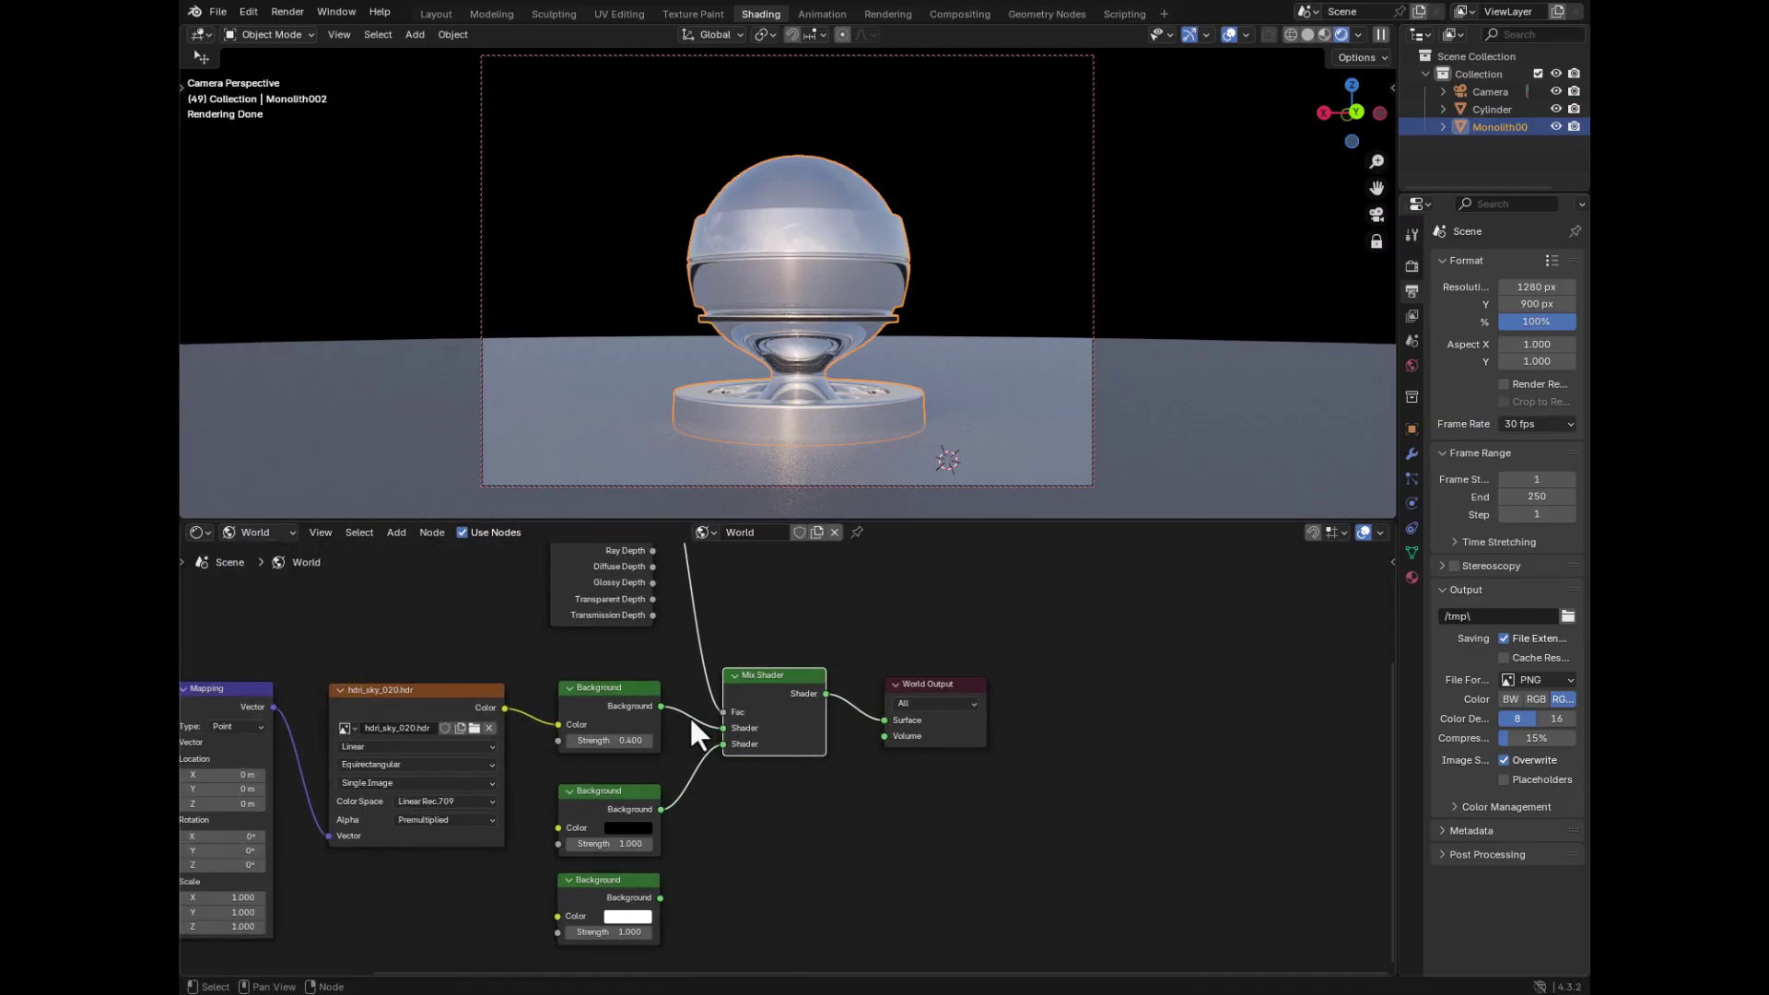
left_click(657, 711, "ctrl+shift")
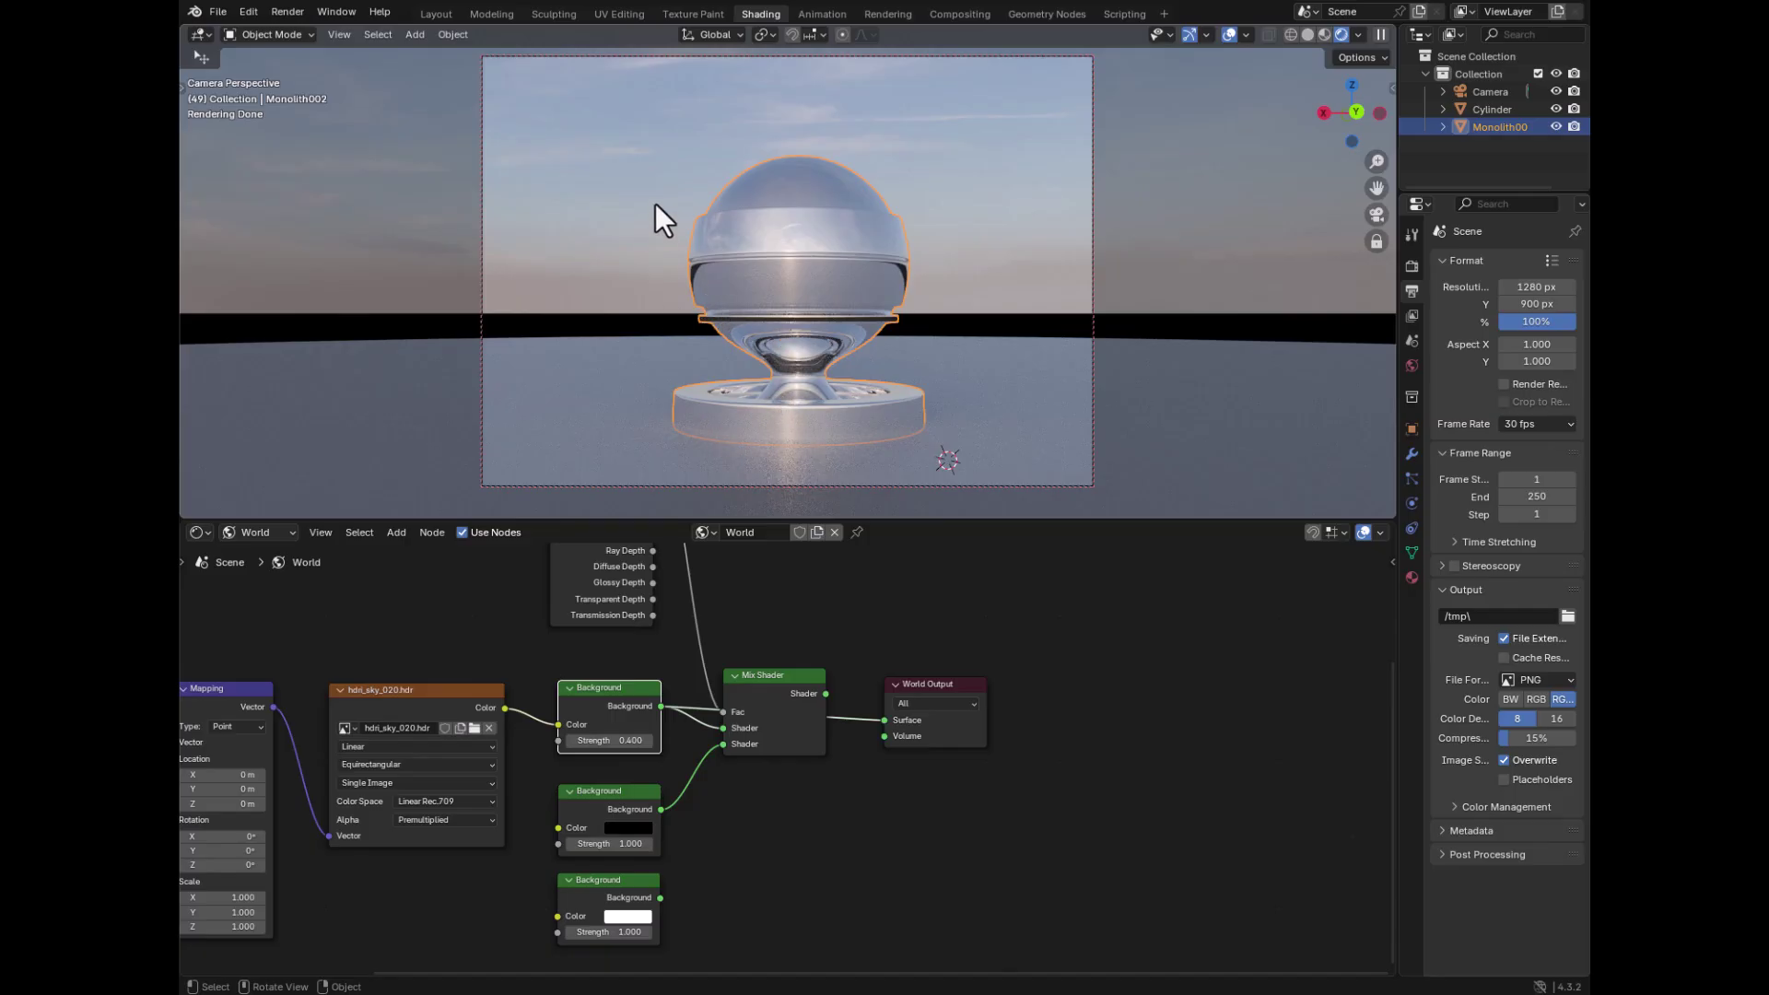
middle_click_drag(491, 604, 742, 552)
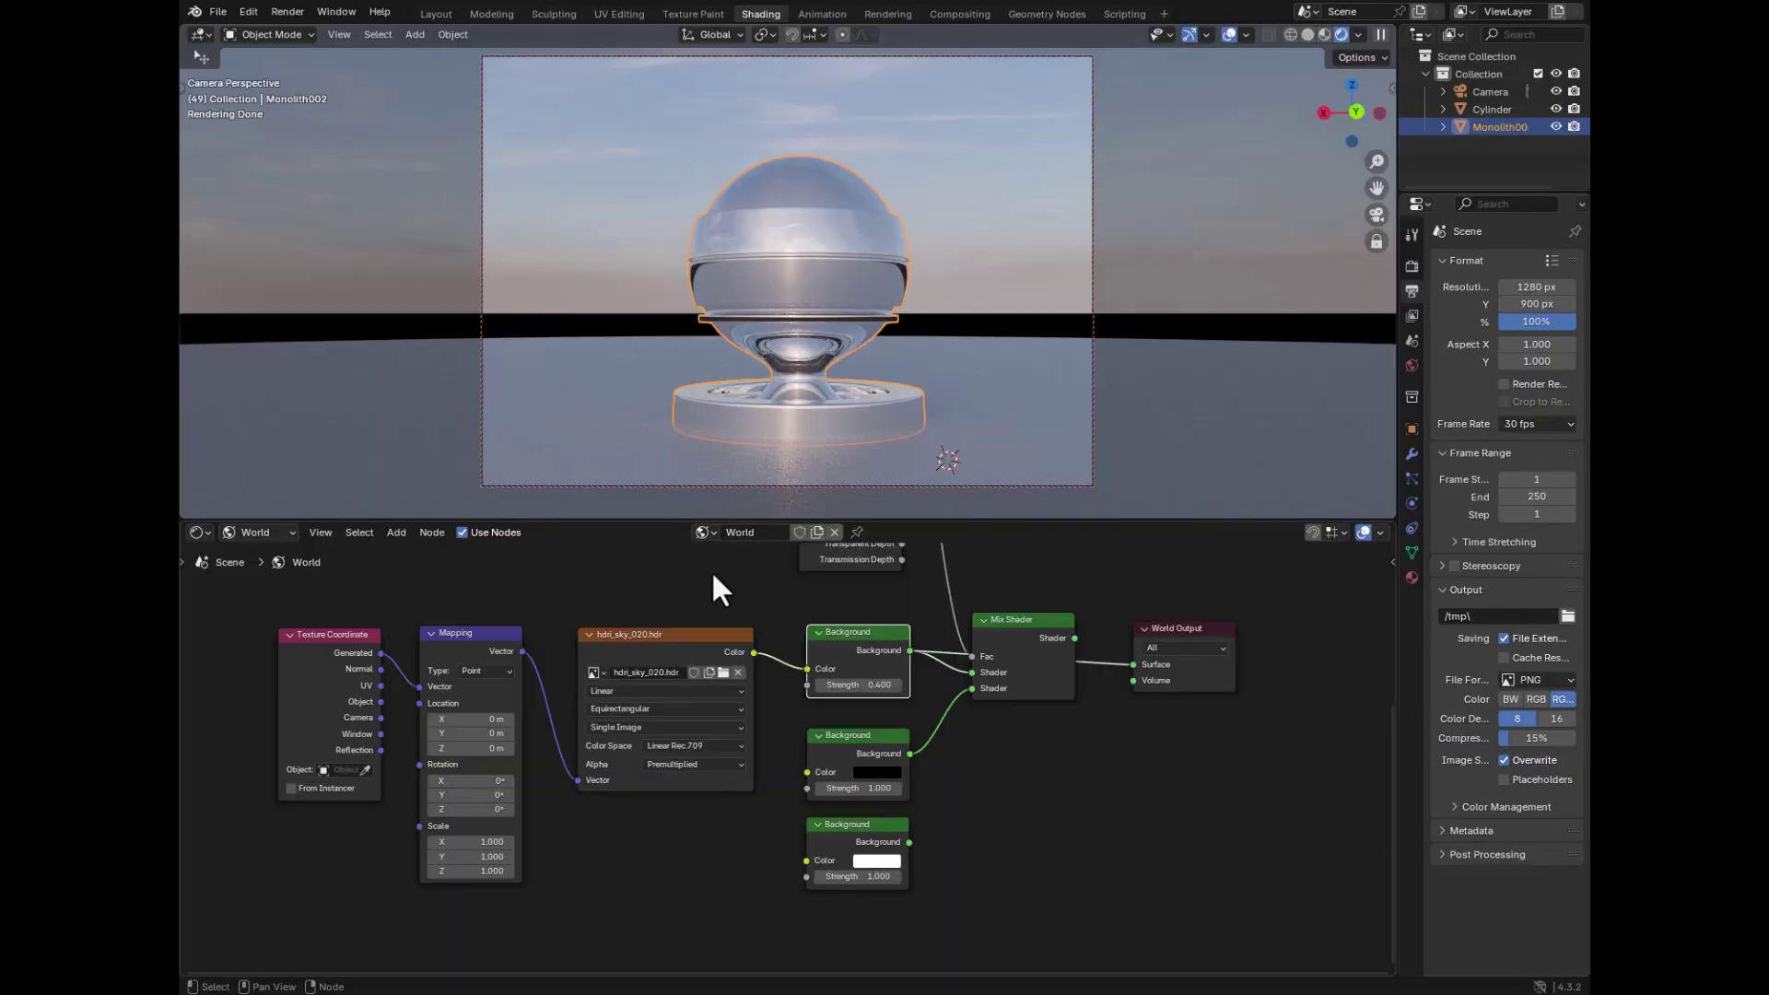